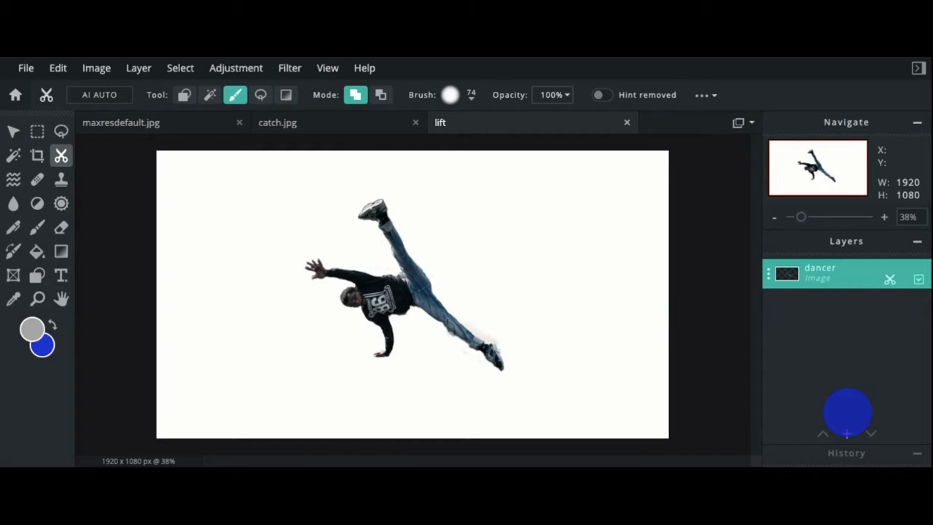
Step: Scale the phone mockup image to 1005 × 1005 px and move it to about X 348, Y -42 so it frames the dancer
left_click(597, 95)
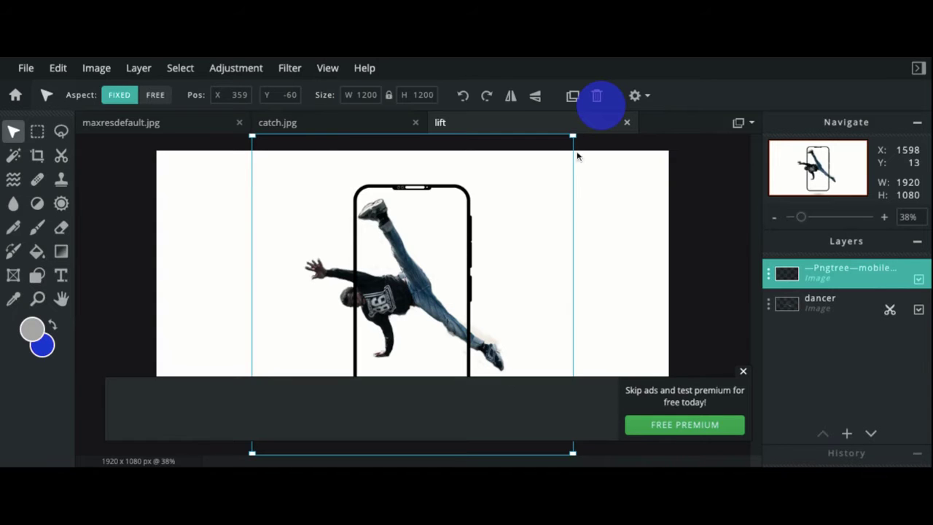
left_click_drag(574, 137, 519, 209)
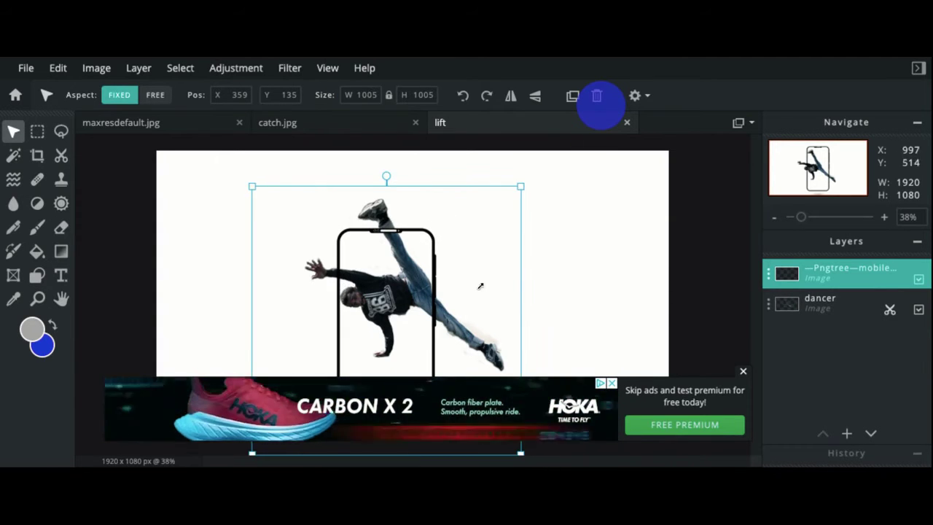
left_click(744, 372)
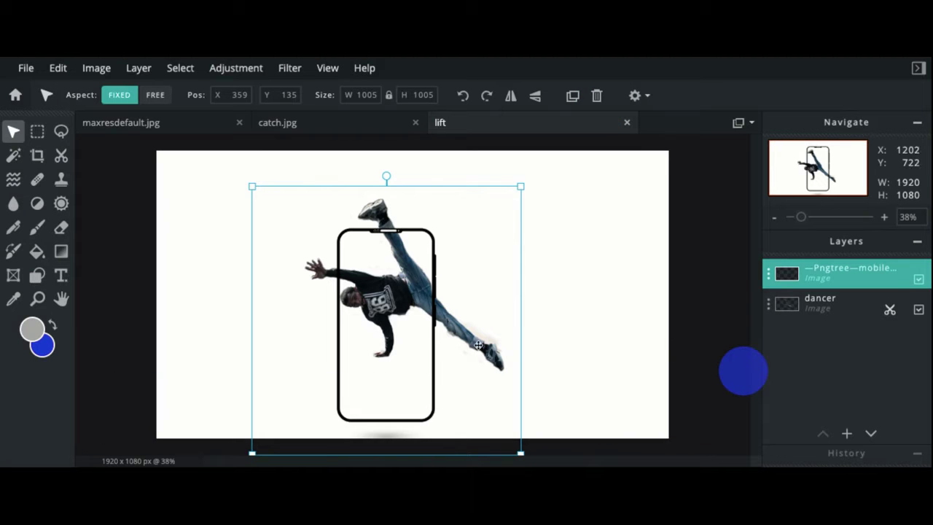
left_click_drag(432, 354, 428, 305)
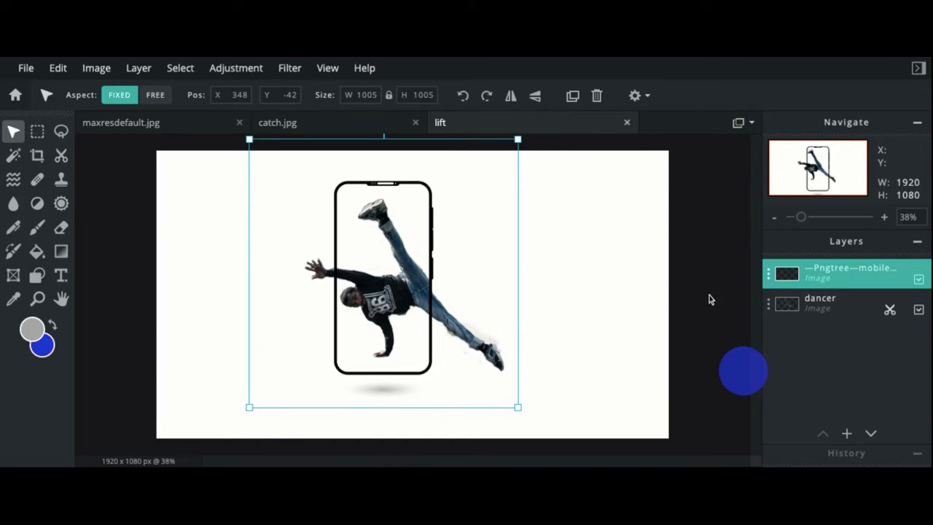
left_click(725, 328)
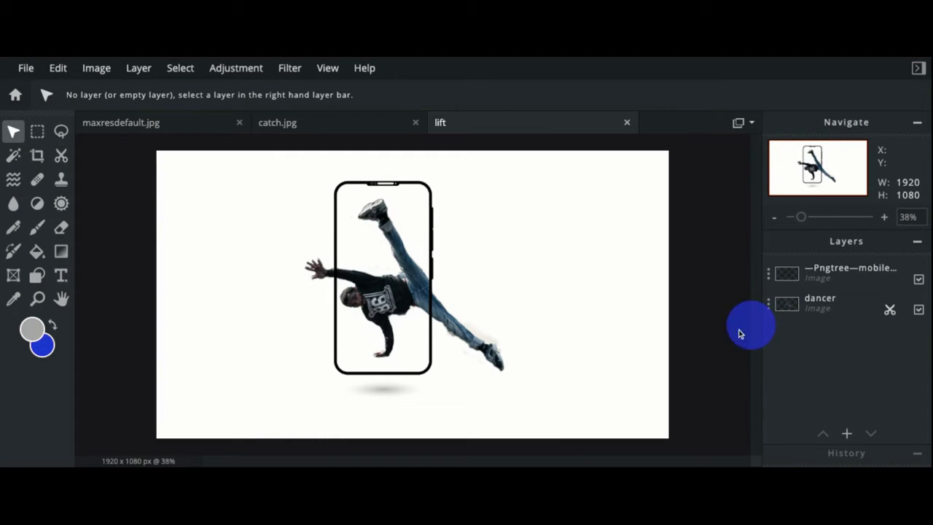
Step: Rename the phone mockup layer to "phone" and move the dancer layer above it
left_click(769, 282)
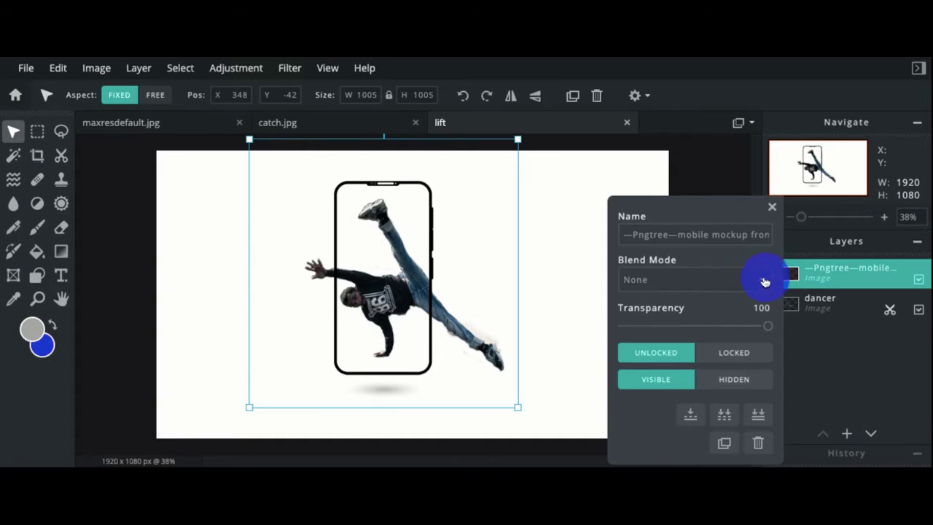
left_click(706, 235)
triple_click(705, 235)
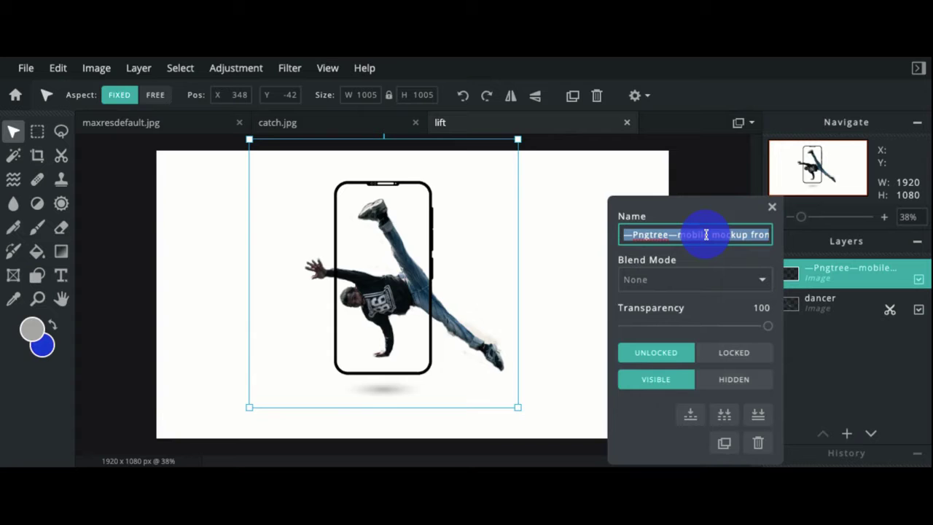
type("phone")
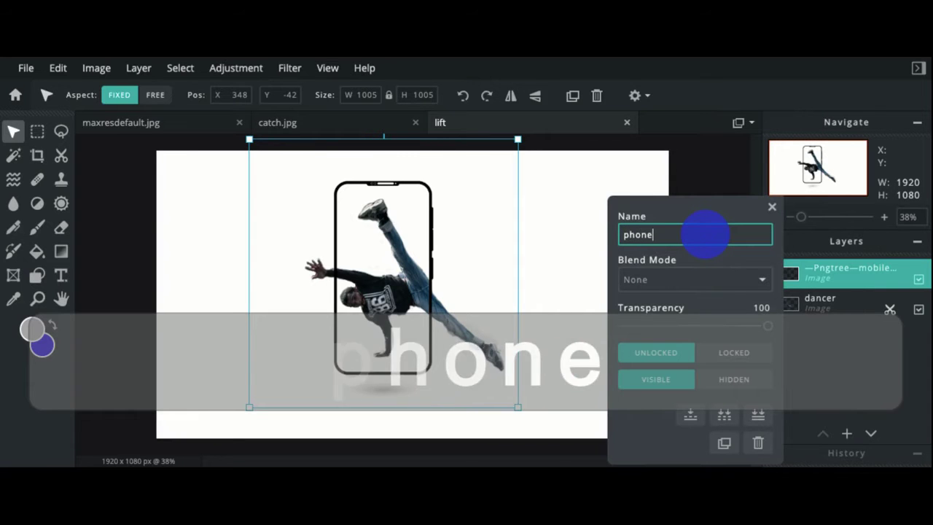
left_click(772, 207)
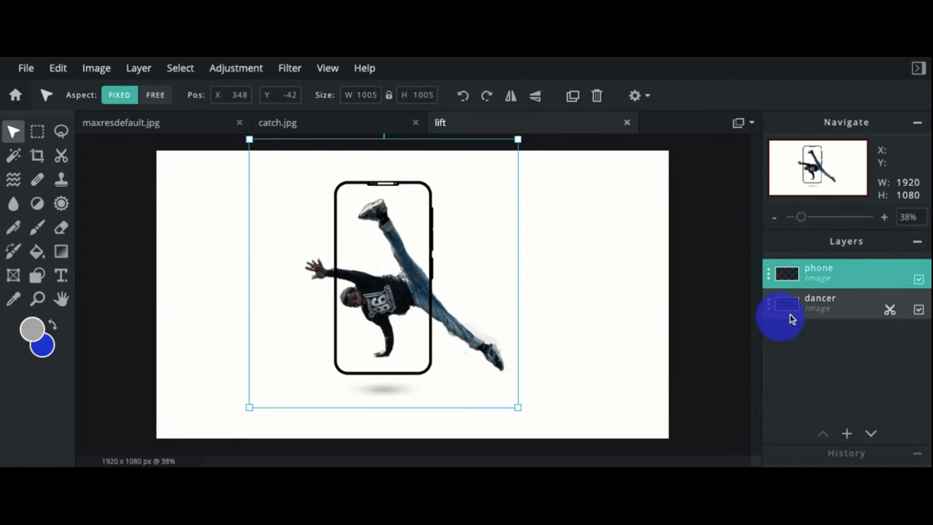
left_click_drag(804, 306, 803, 274)
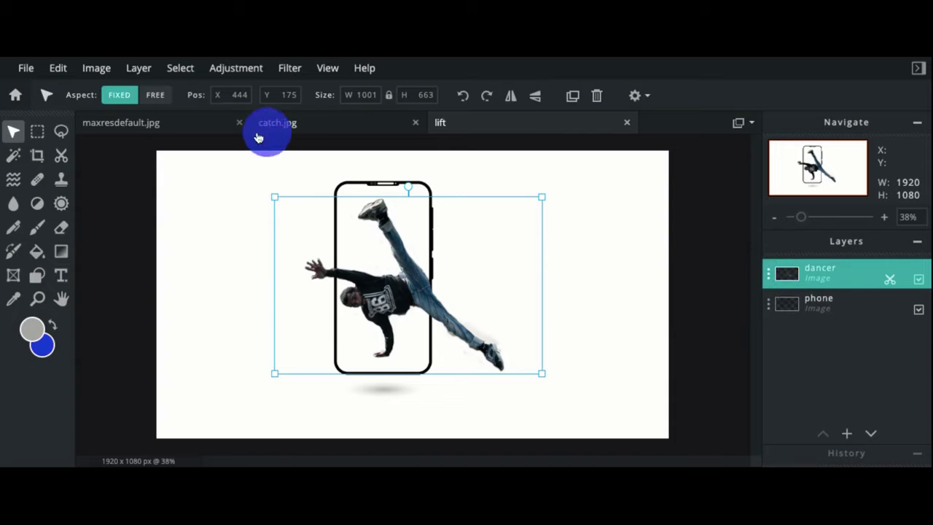
Step: Restore the photo background between the dancer's raised leg, arm and head with the Cutout tool's Draw mask in keep mode
left_click(62, 155)
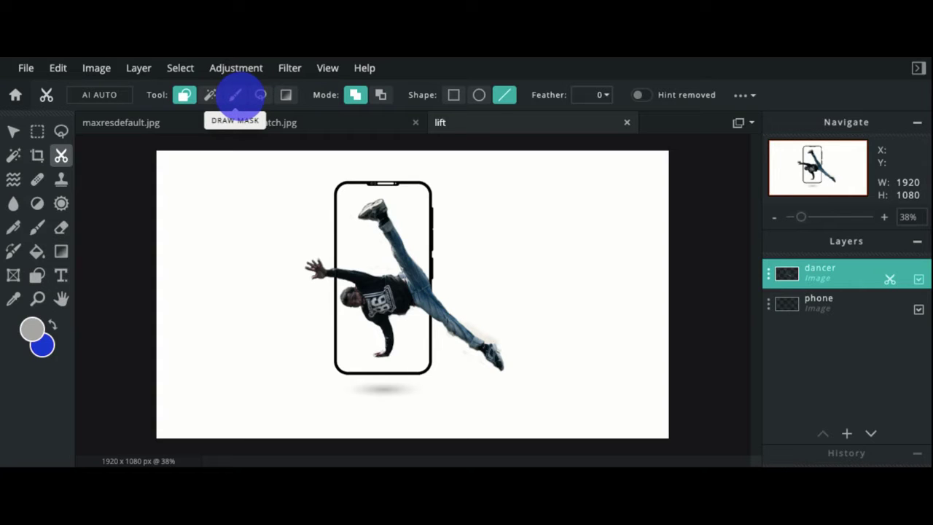
left_click(234, 94)
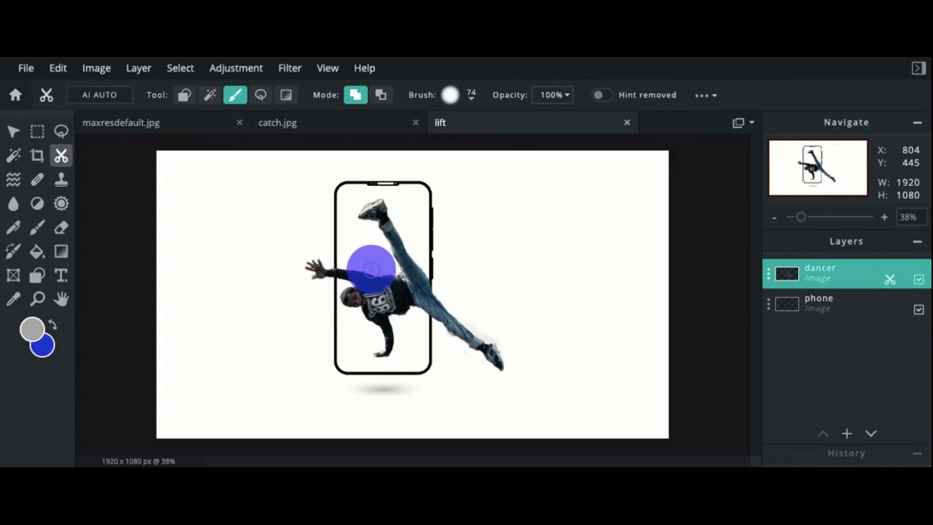
scroll(373, 266, "up", 5)
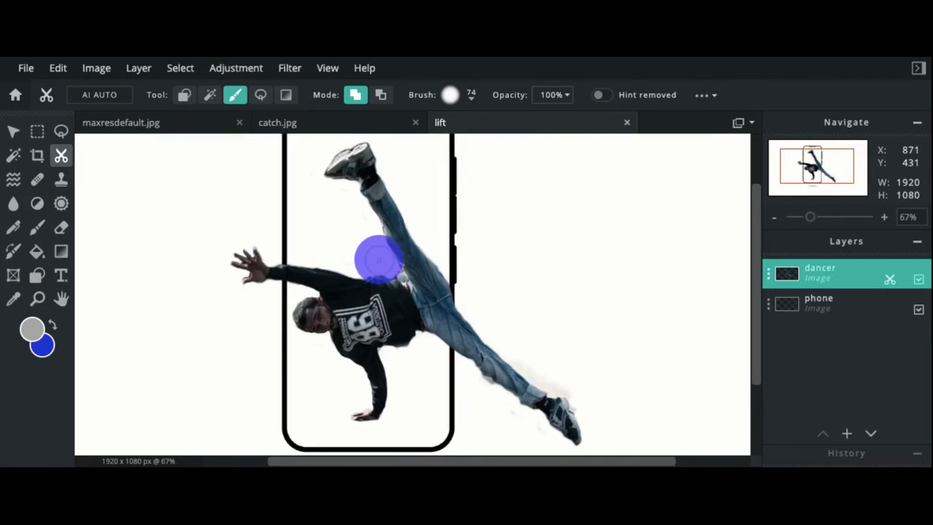
scroll(379, 259, "up", 1)
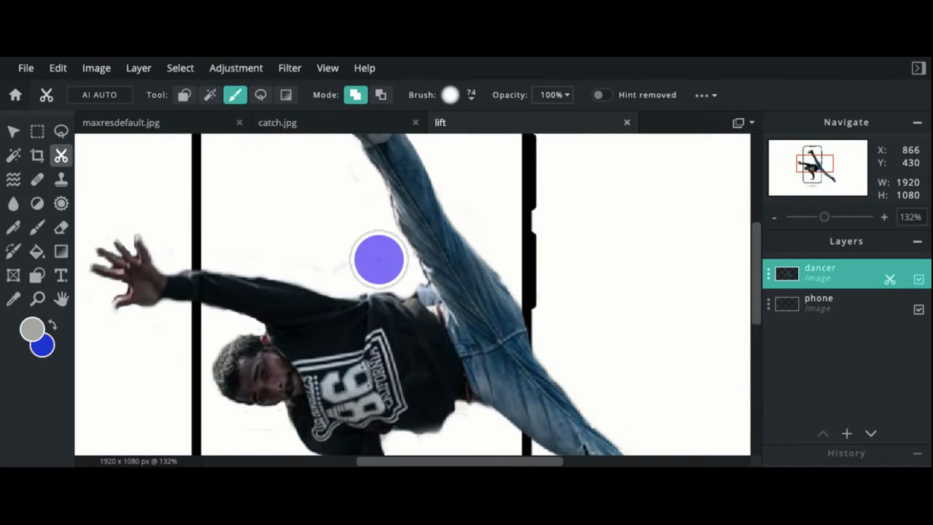
left_click(363, 104)
mouse_move(419, 292)
left_mouse_down()
mouse_move(410, 238)
mouse_move(399, 269)
mouse_move(360, 175)
left_mouse_up()
mouse_move(354, 297)
left_mouse_down()
mouse_move(354, 164)
mouse_move(336, 300)
mouse_move(322, 327)
mouse_move(303, 215)
left_mouse_up()
mouse_move(301, 220)
left_mouse_down()
mouse_move(277, 257)
mouse_move(260, 166)
mouse_move(255, 283)
left_mouse_up()
mouse_move(239, 273)
left_mouse_down()
mouse_move(228, 265)
mouse_move(228, 200)
mouse_move(231, 211)
left_mouse_up()
left_click_drag(245, 241, 244, 240)
scroll(245, 241, "down", 5)
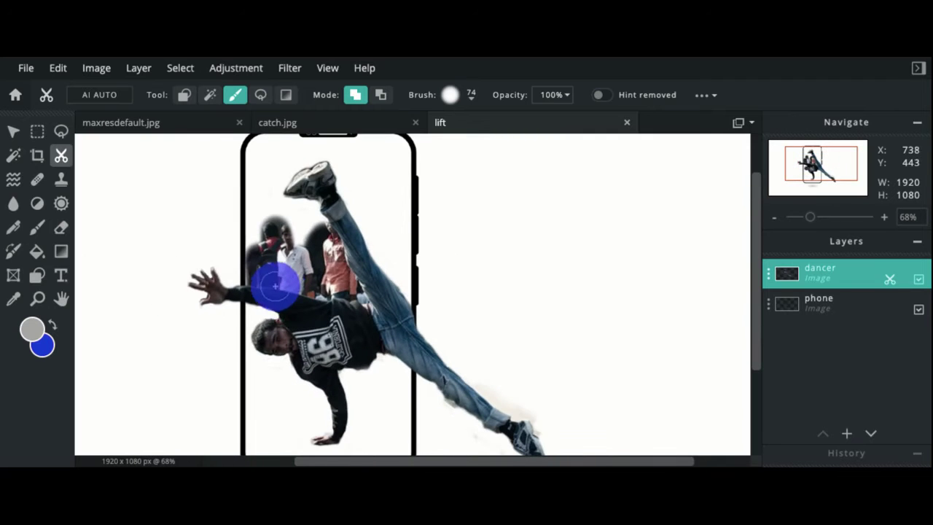
mouse_move(262, 306)
left_mouse_down()
mouse_move(269, 350)
mouse_move(264, 339)
left_mouse_up()
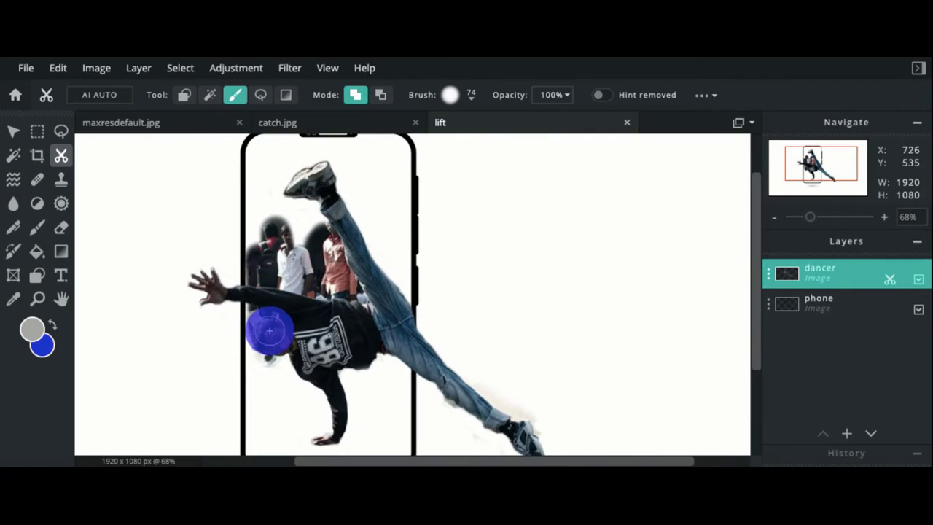
Step: Try to restore the street background around and below the dancer's head with mask brush strokes, and undo them
scroll(266, 328, "up", 5)
left_click_drag(238, 278, 237, 388)
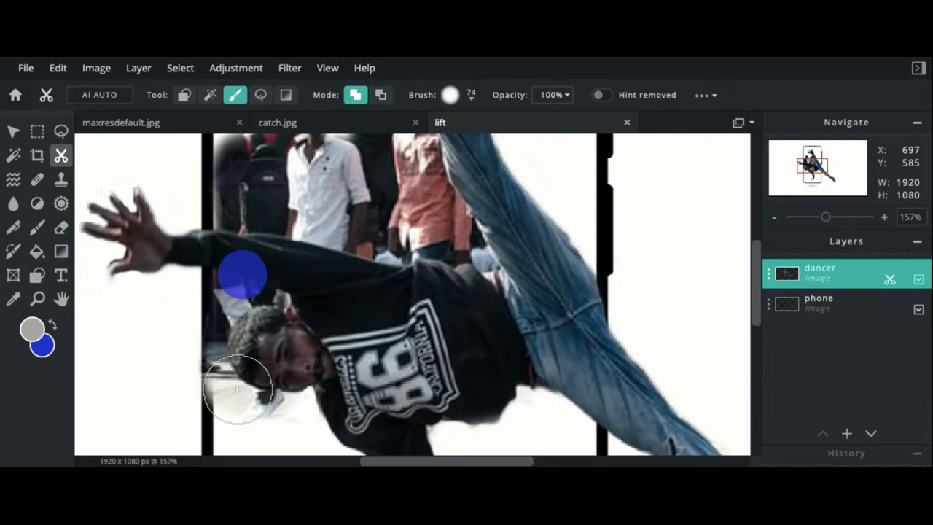
key("ctrl+z")
left_click_drag(249, 265, 247, 364)
scroll(292, 322, "down", 4)
mouse_move(282, 338)
left_mouse_down()
mouse_move(278, 407)
mouse_move(266, 401)
mouse_move(279, 333)
left_mouse_up()
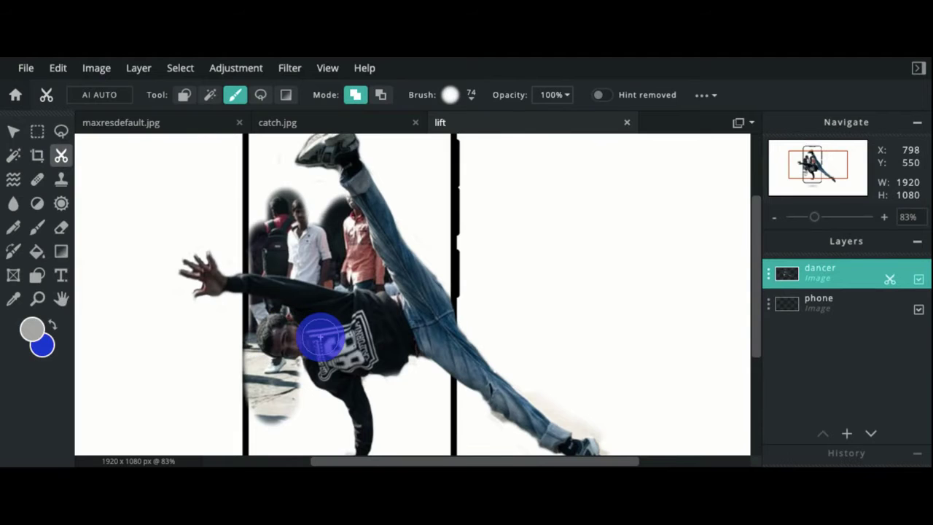
key("ctrl+z")
key("ctrl+z")
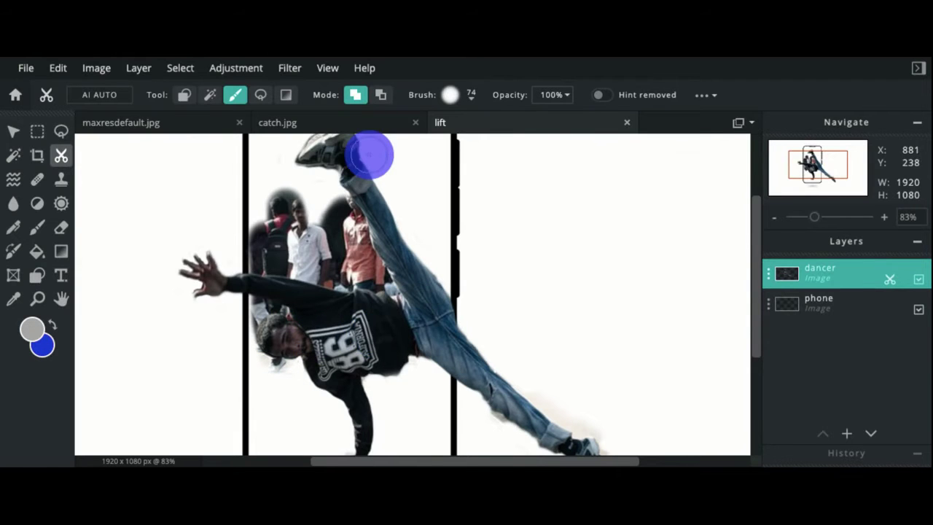
Step: Restore the street background between the dancer's head and supporting arm with the mask brush
scroll(365, 153, "down", 2)
mouse_move(321, 336)
left_mouse_down()
mouse_move(347, 373)
mouse_move(324, 365)
left_mouse_up()
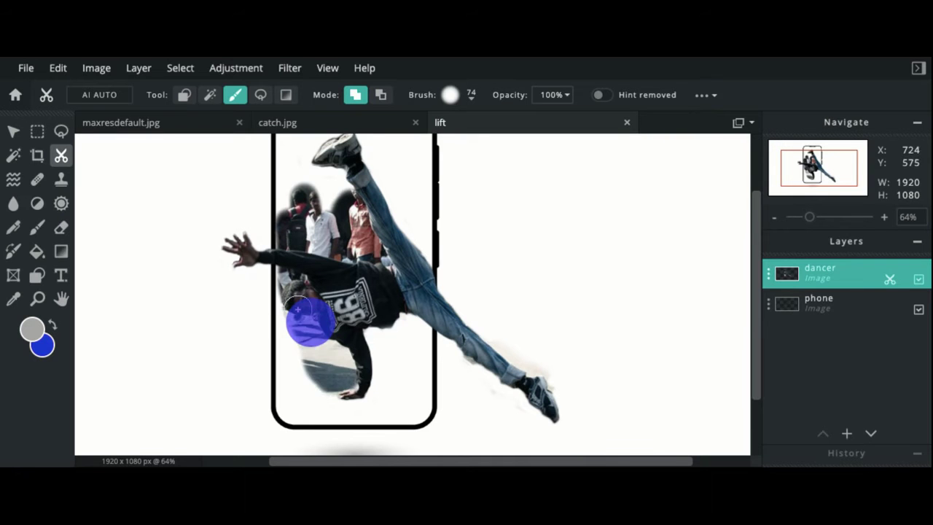
scroll(352, 306, "down", 3)
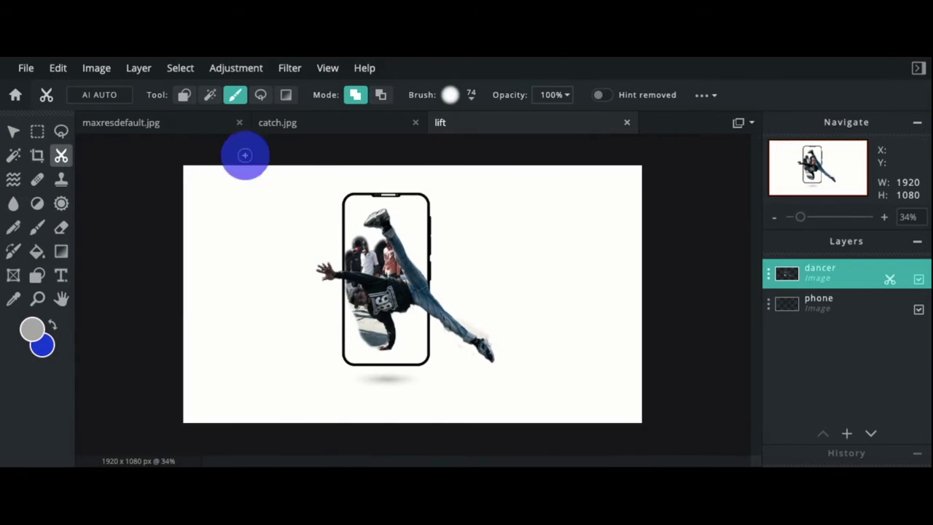
Step: Restore the photo background across most of the phone screen with a rectangular Shape mask in keep mode
left_click(186, 97)
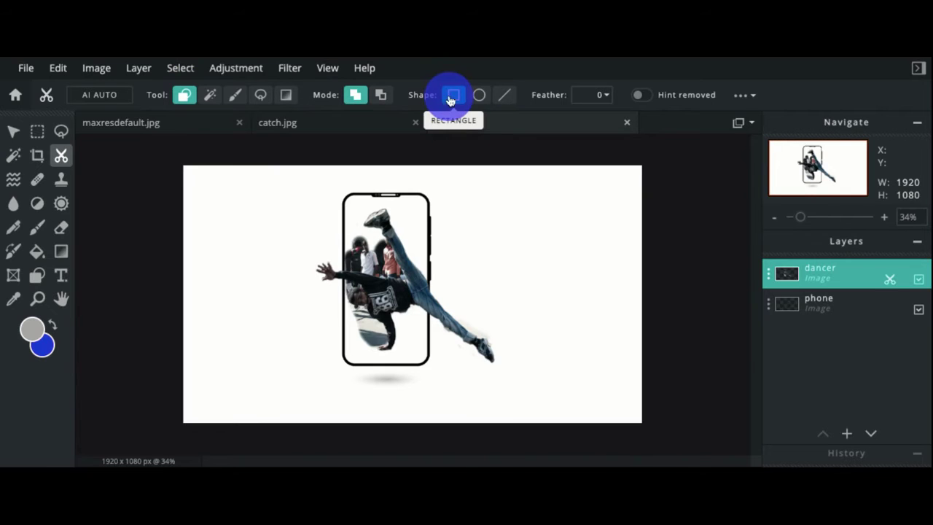
left_click(452, 98)
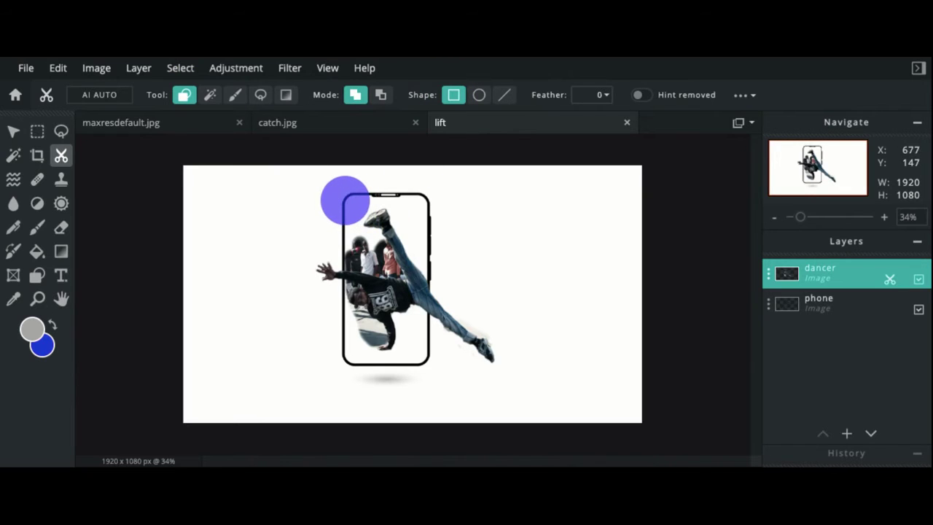
left_click_drag(344, 202, 391, 266)
left_click_drag(420, 316, 425, 359)
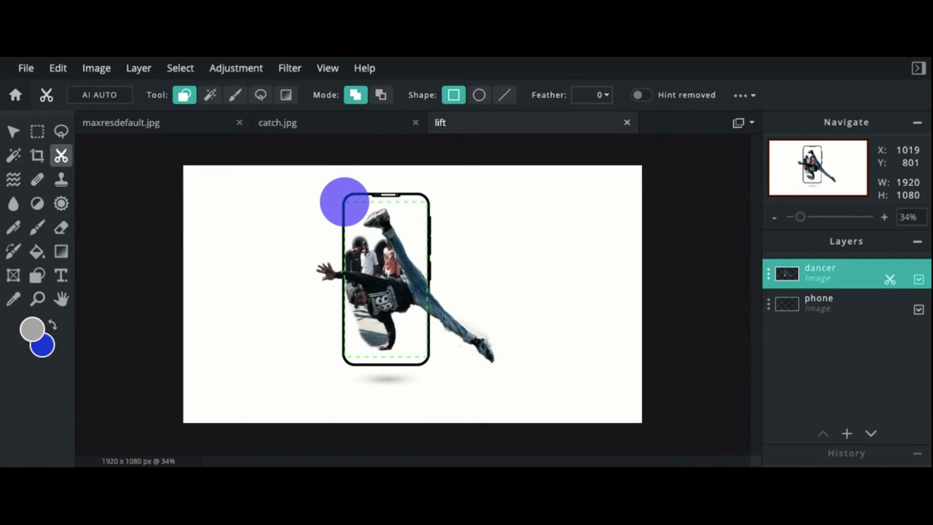
scroll(396, 284, "up", 5)
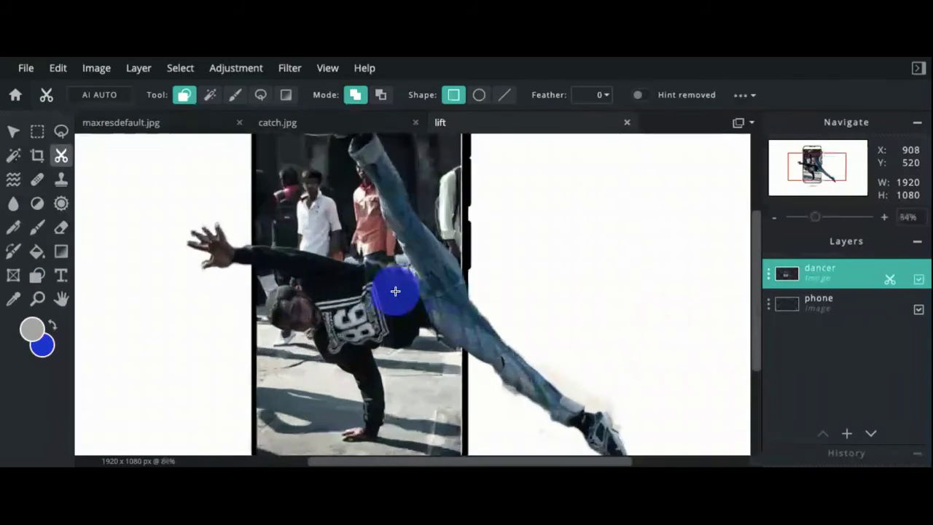
scroll(395, 292, "down", 3)
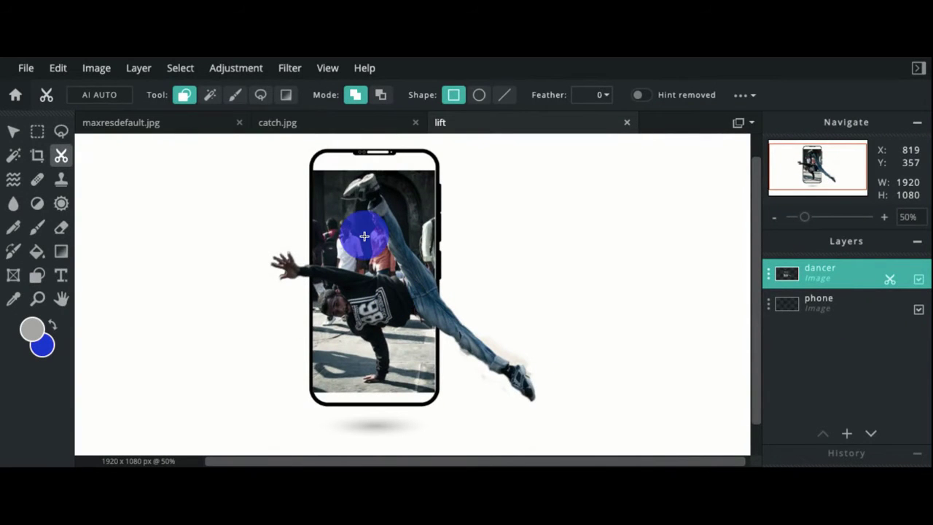
Step: Brush the street background back in along the bottom of the phone screen, including its rounded corners, with Draw mask
left_click(234, 95)
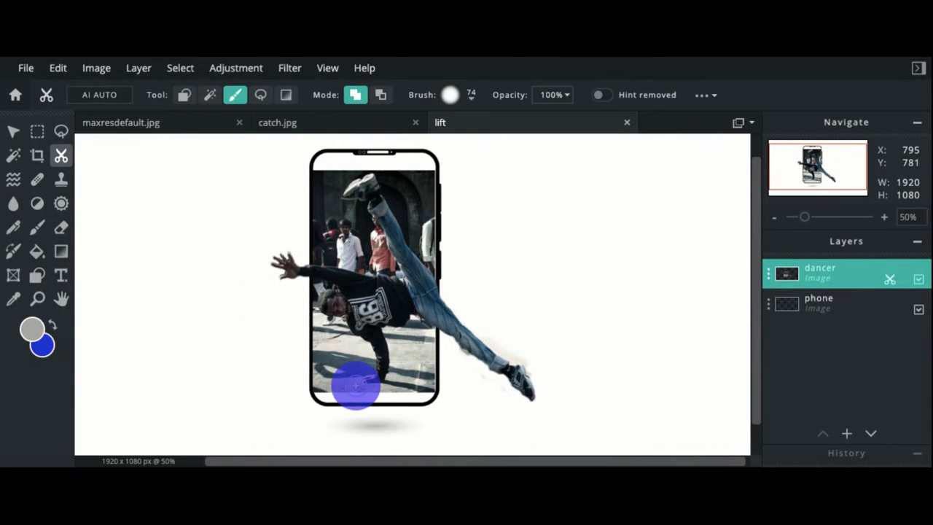
scroll(355, 387, "up", 3)
mouse_move(298, 401)
left_mouse_down()
mouse_move(327, 401)
mouse_move(376, 379)
mouse_move(333, 405)
mouse_move(342, 397)
mouse_move(371, 410)
mouse_move(462, 407)
mouse_move(505, 399)
mouse_move(503, 390)
left_mouse_up()
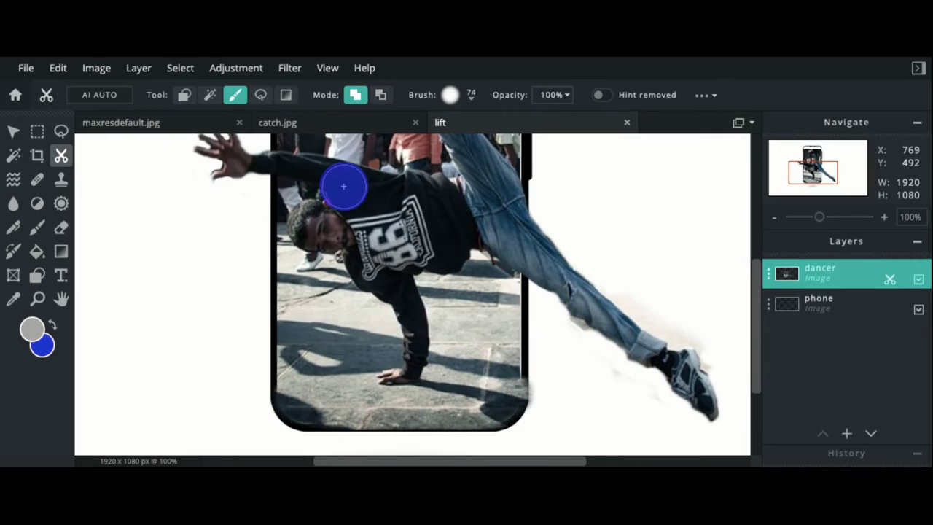
Step: Cut away the photo strip overlapping the phone's bottom frame edge with a rectangular Shape mask in remove mode
left_click(188, 98)
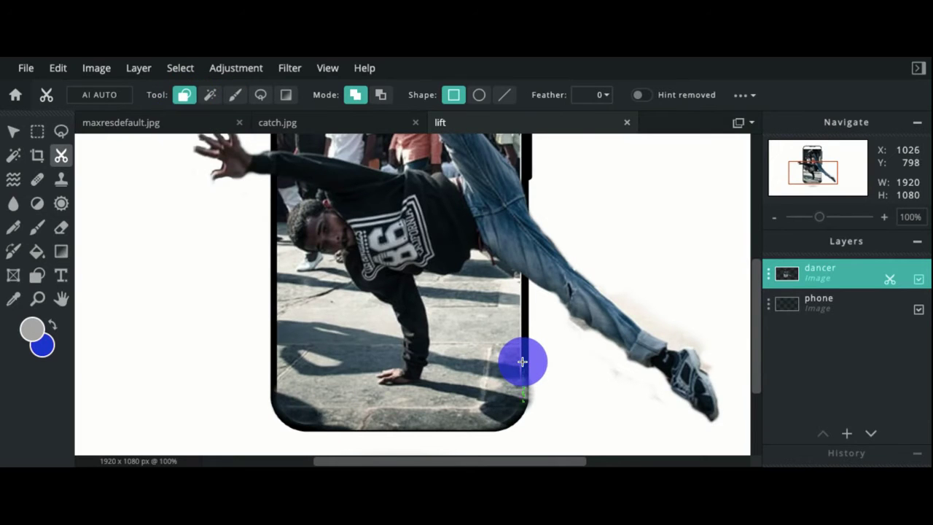
key("ctrl+z")
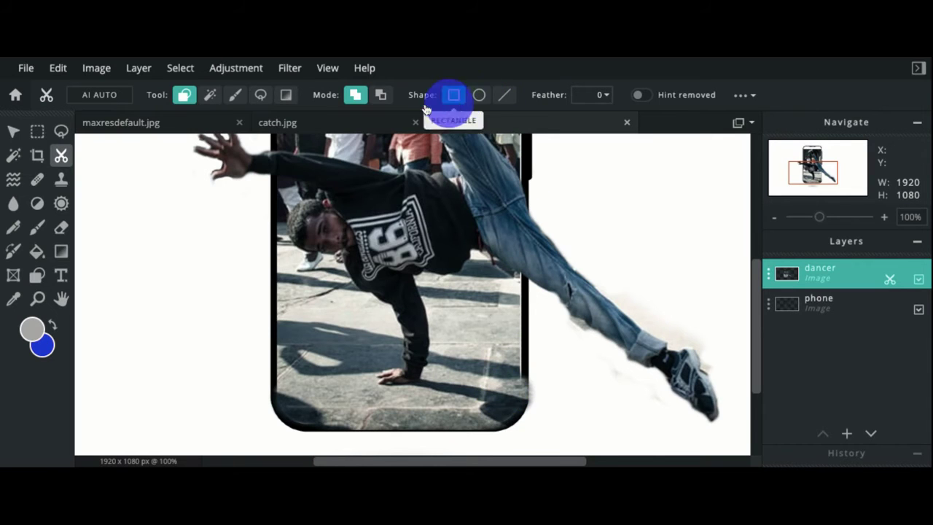
left_click(380, 96)
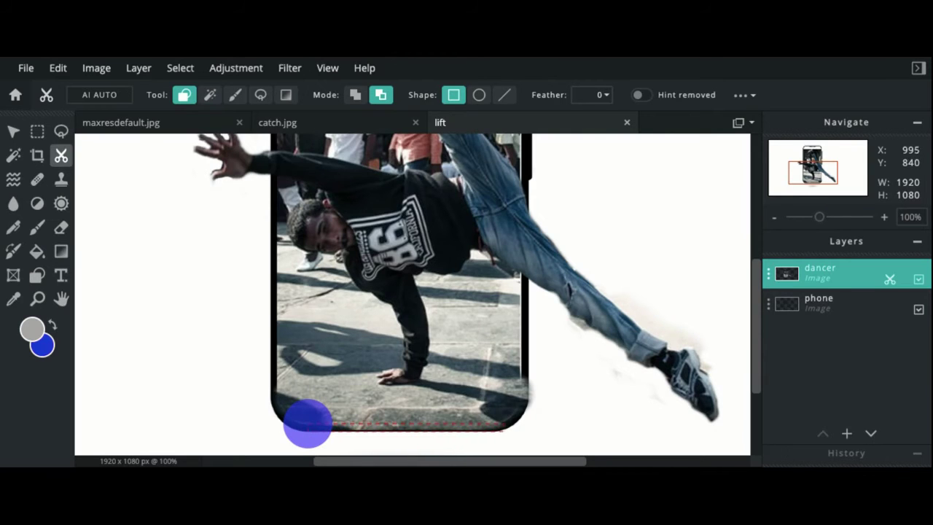
left_click_drag(308, 422, 307, 423)
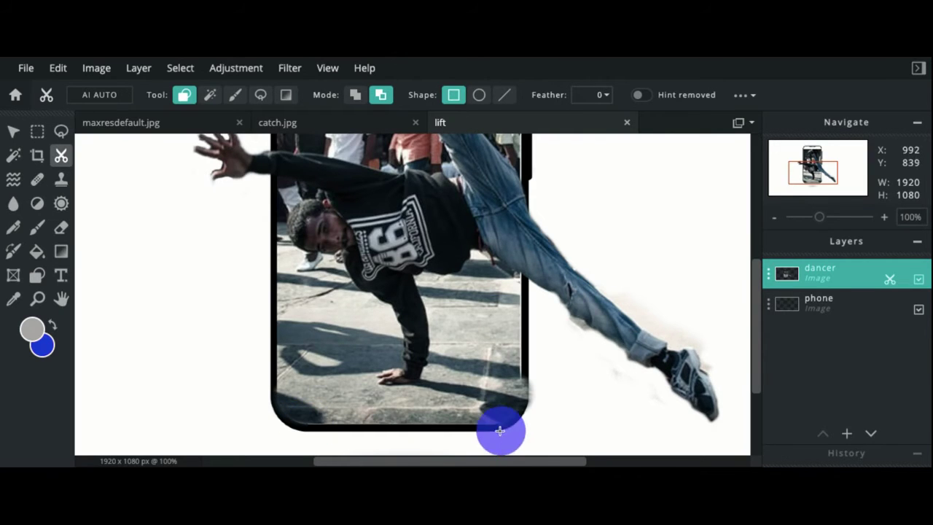
Step: Trim the photo spill over the frame at the phone's lower-right corner with Lasso mask in remove mode
scroll(532, 288, "up", 2)
scroll(531, 288, "down", 5)
scroll(531, 287, "down", 1)
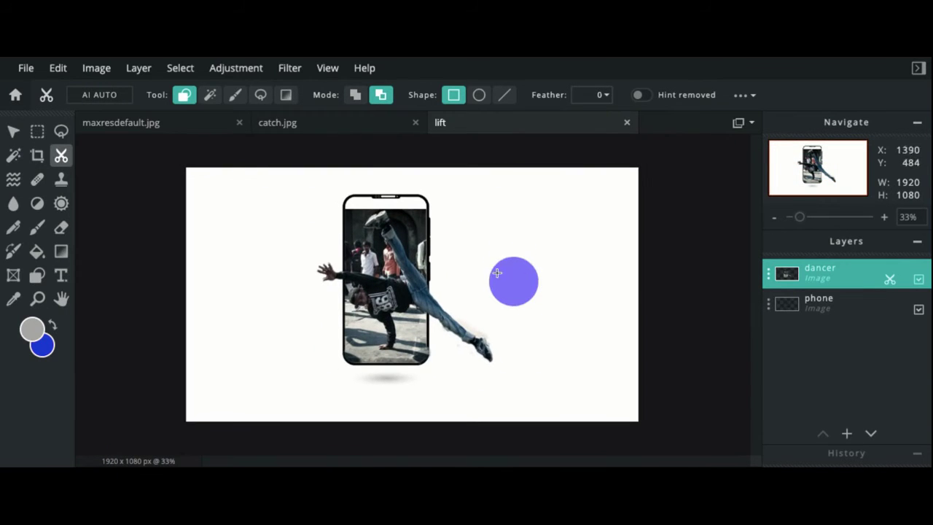
left_click(884, 217)
left_click(885, 217)
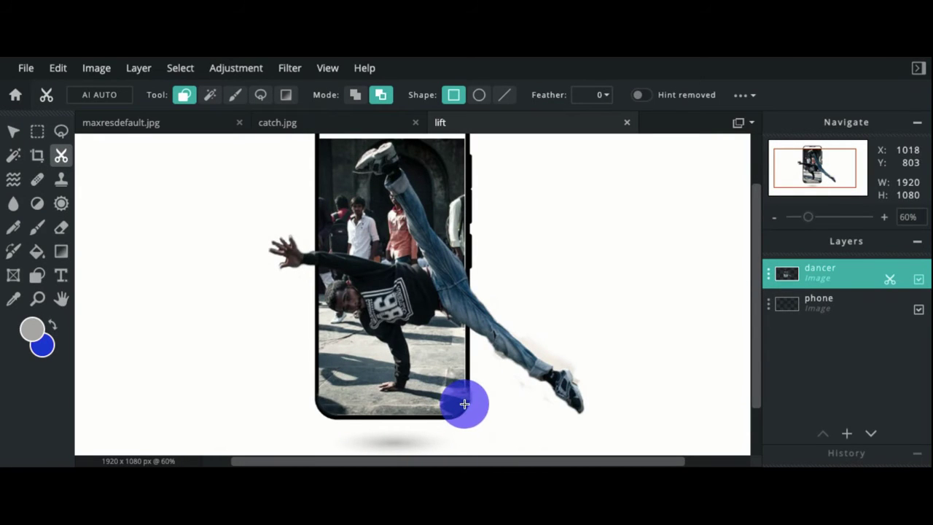
scroll(466, 403, "up", 6)
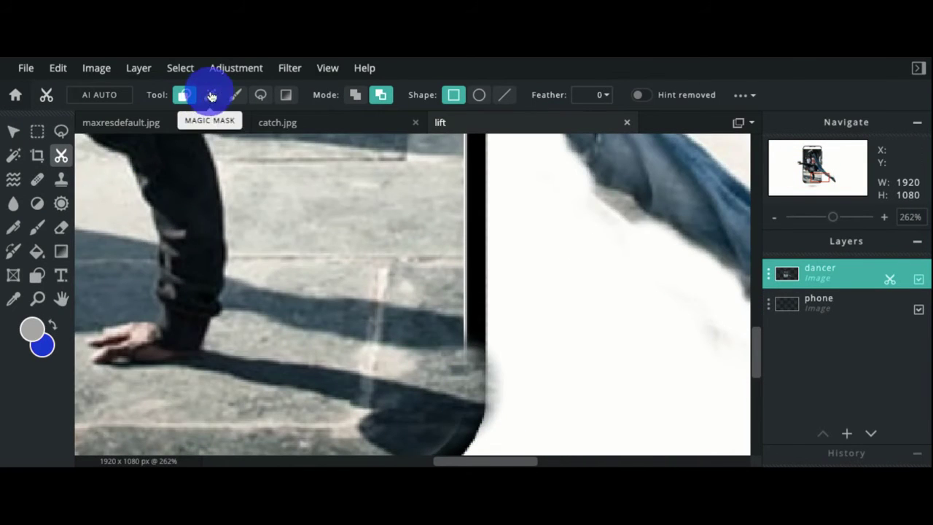
left_click(234, 97)
left_click(259, 95)
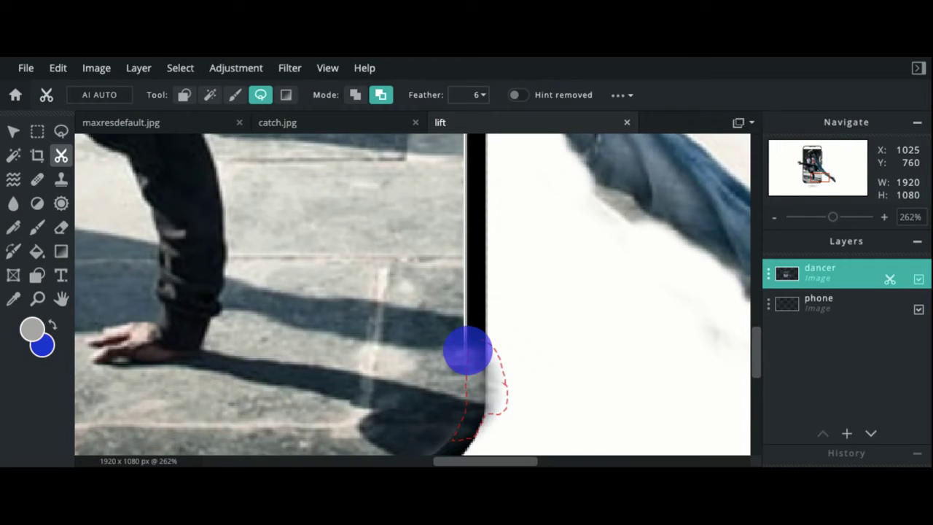
left_click(467, 349)
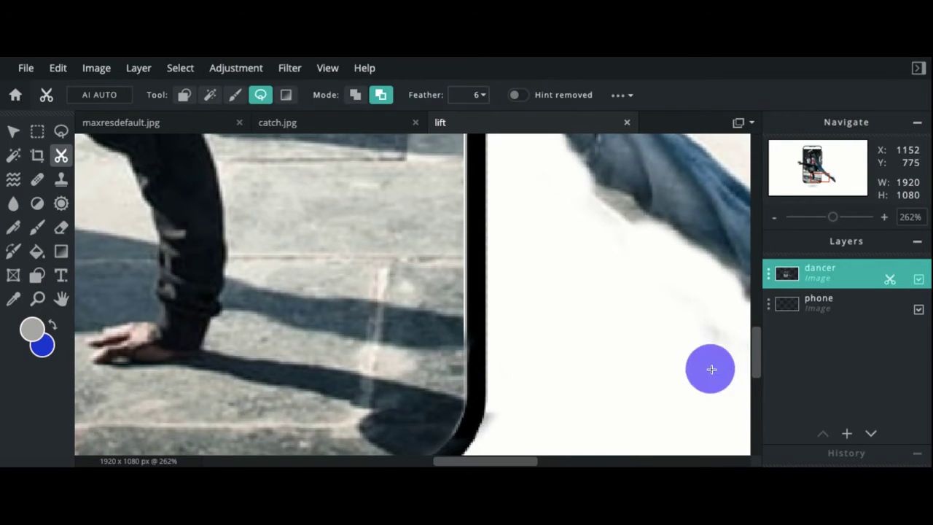
scroll(758, 345, "down", 2)
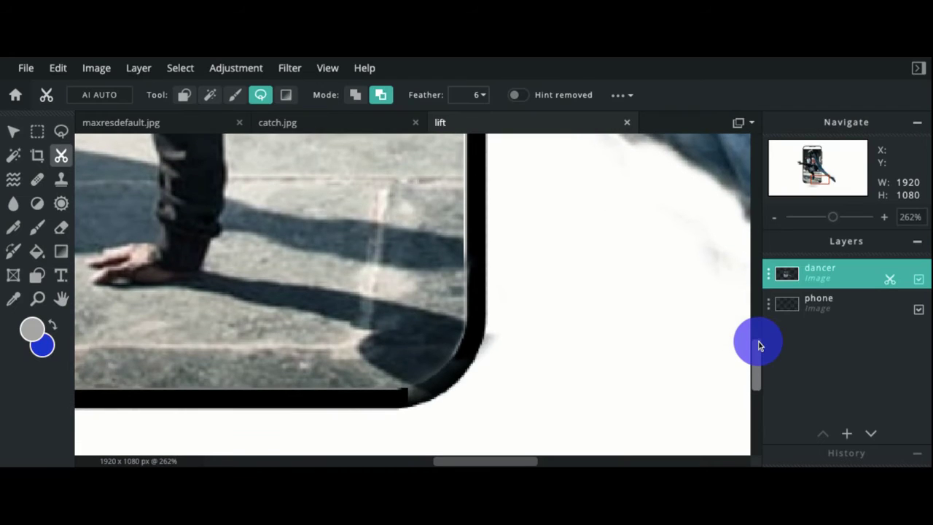
left_click(404, 398)
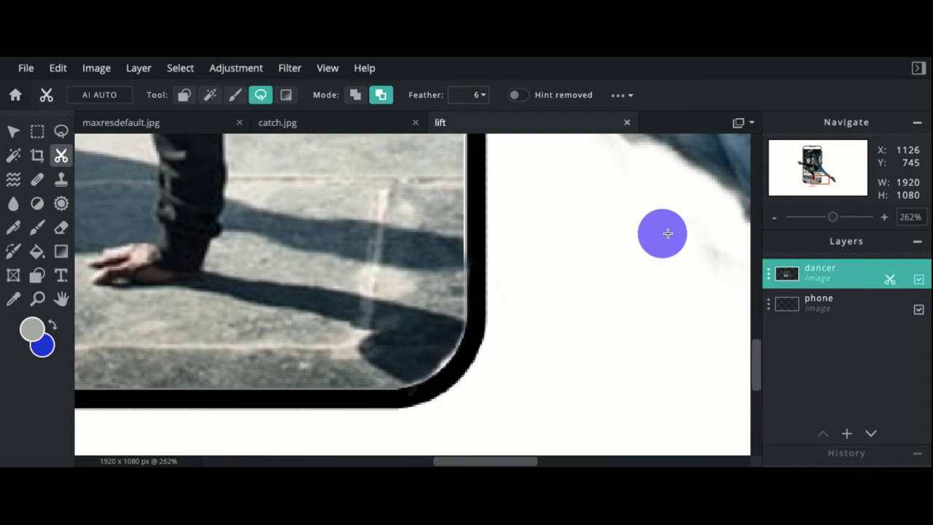
Step: Restore the missing photo strip along the lower part of the phone screen's right inner edge with a rectangular Shape mask in keep mode
scroll(666, 233, "down", 3)
scroll(667, 233, "down", 2)
scroll(668, 233, "down", 2)
scroll(433, 288, "up", 2)
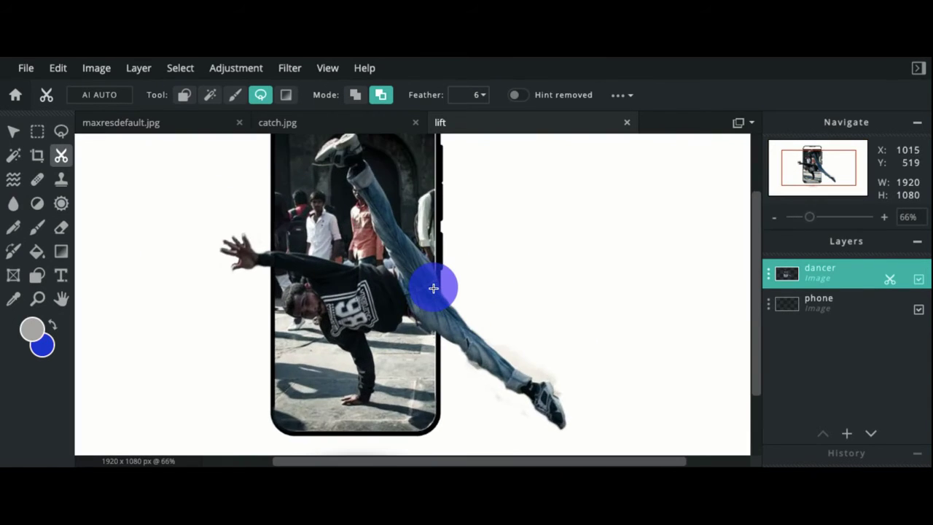
left_click(187, 98)
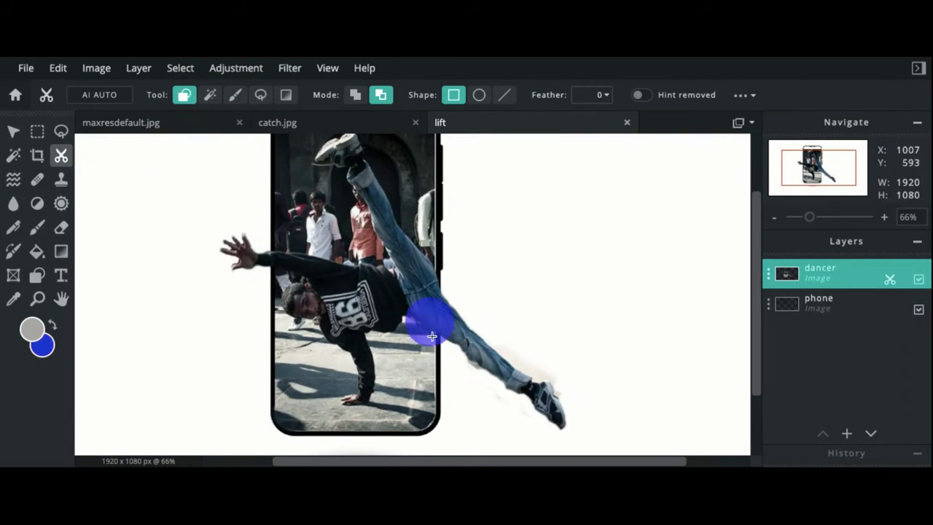
left_click(355, 100)
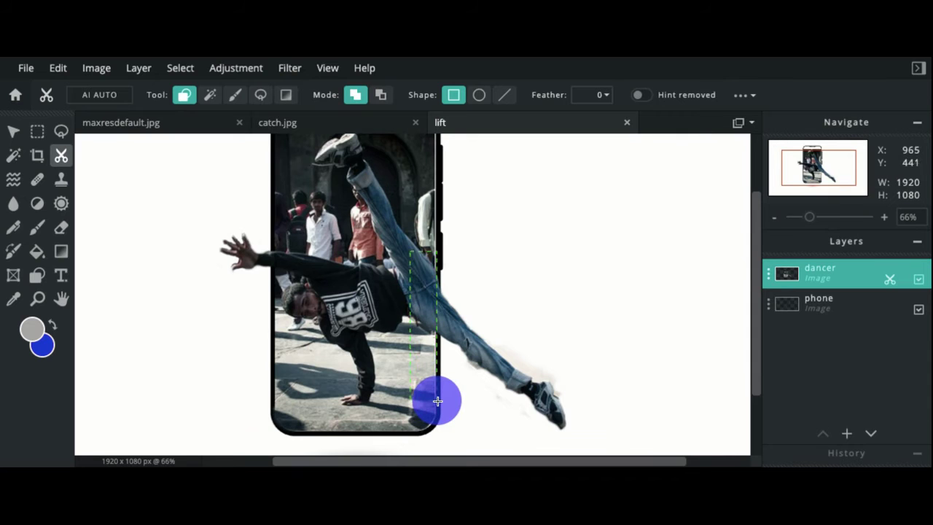
left_click_drag(438, 400, 398, 131)
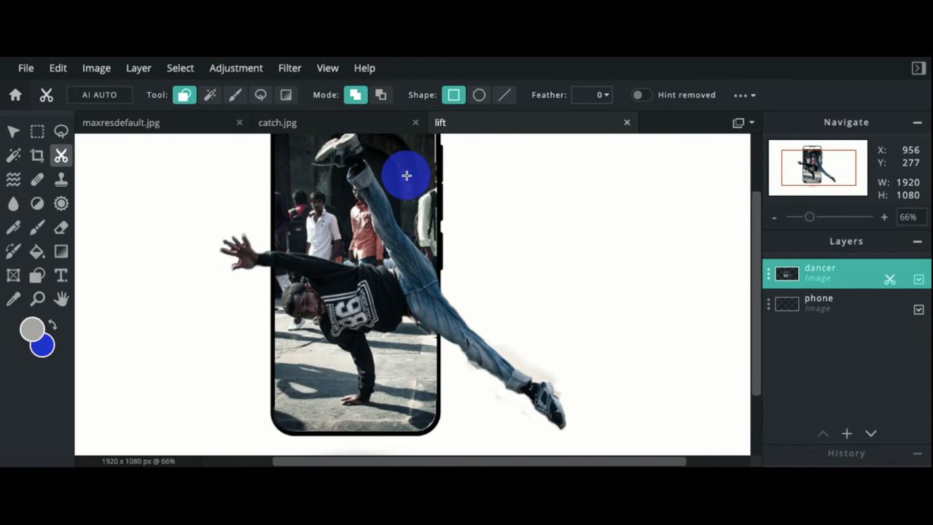
Step: Fill the remaining gap along the upper part of the phone screen's right inner edge with a rectangular keep mask
scroll(754, 223, "up", 2)
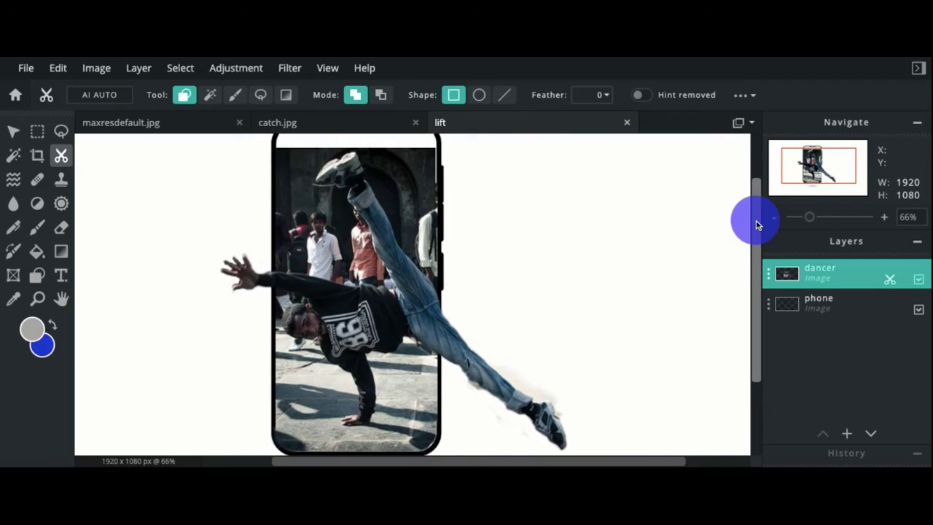
scroll(756, 222, "up", 4)
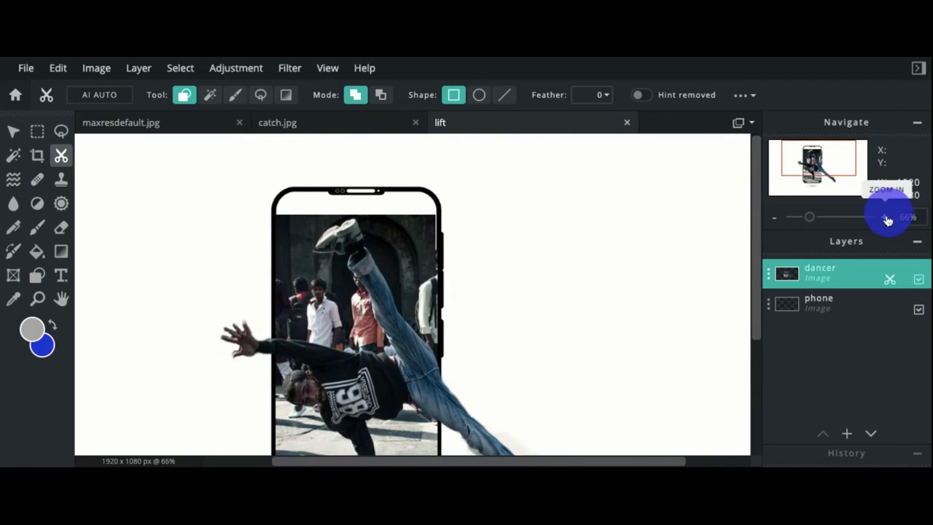
left_click(889, 220)
left_click(889, 220)
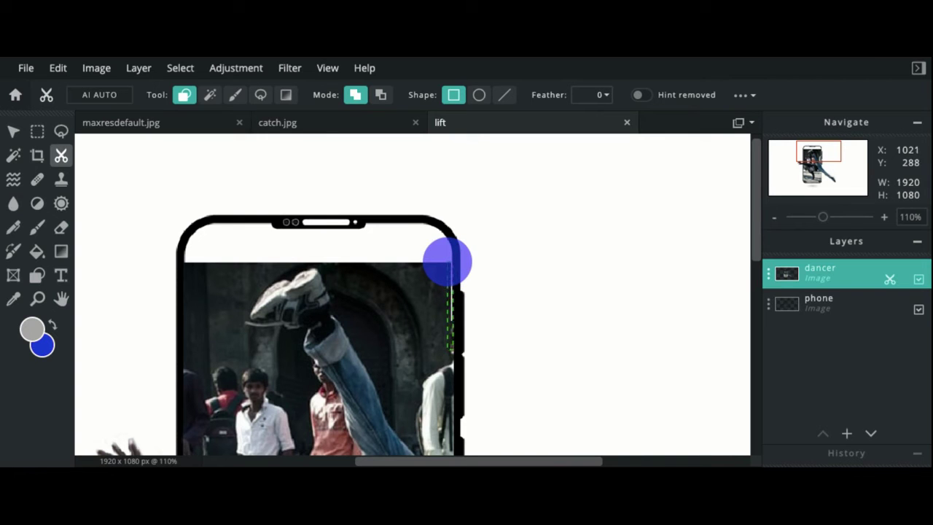
scroll(616, 343, "down", 5)
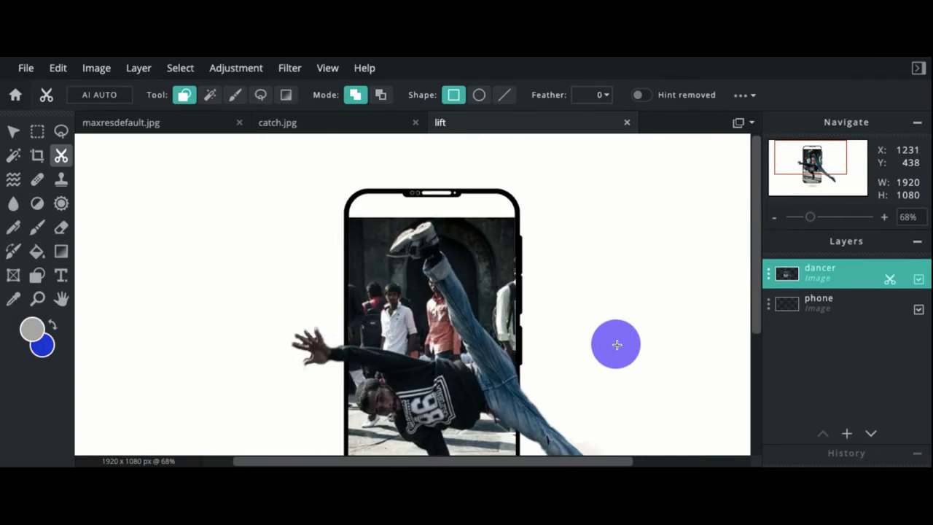
scroll(616, 344, "up", 2)
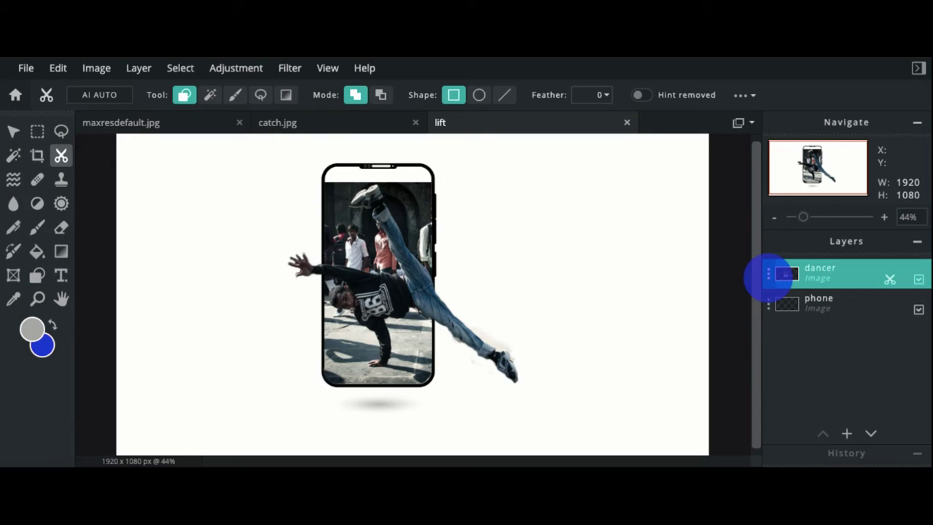
Step: Duplicate the dancer layer and hide the original
left_click(768, 275)
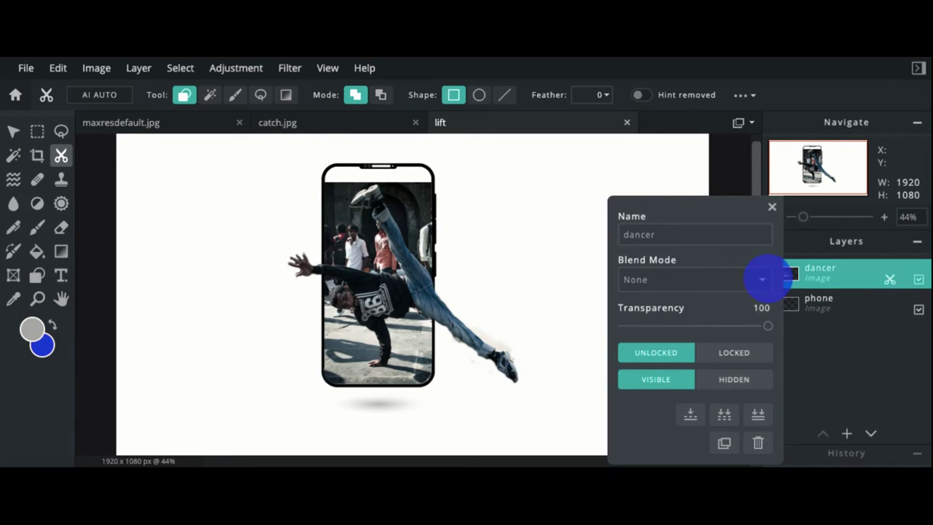
left_click(724, 446)
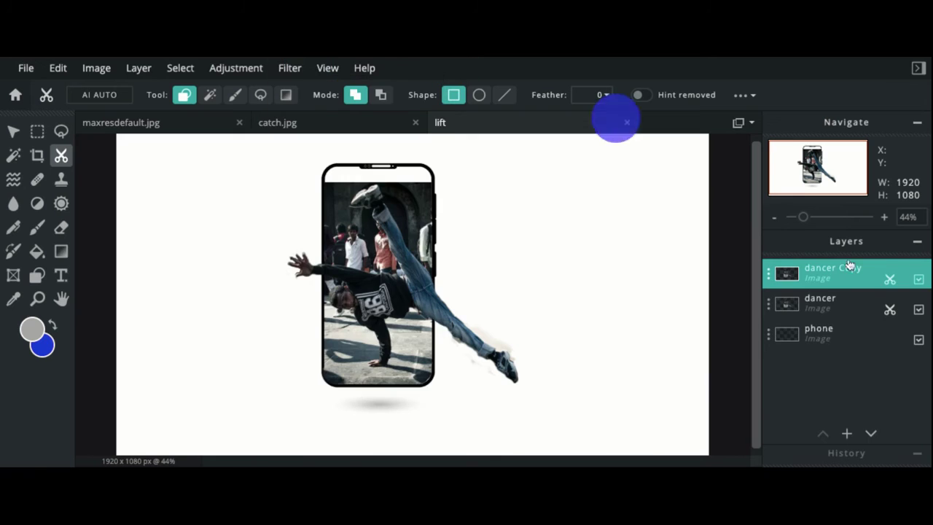
left_click(918, 309)
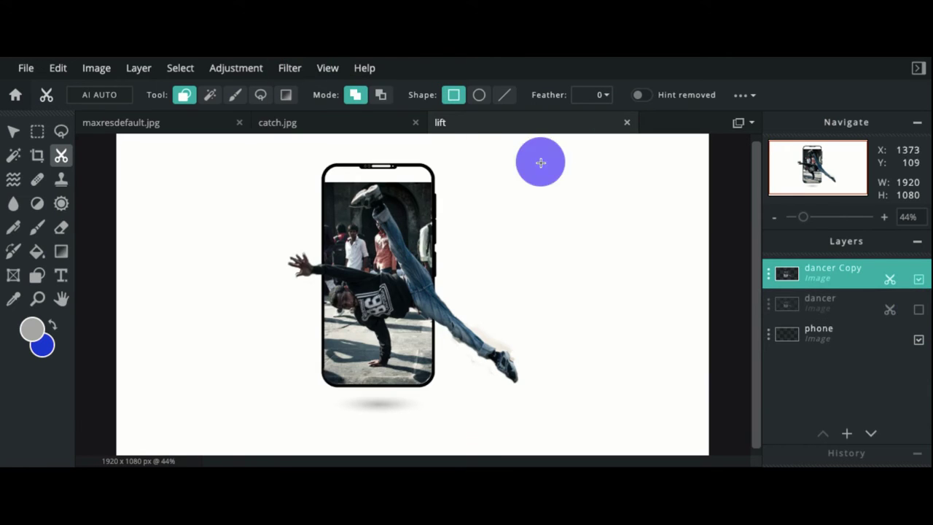
Step: Apply a Blur filter with an amount of 24 to the dancer Copy layer
left_click(291, 68)
mouse_move(312, 138)
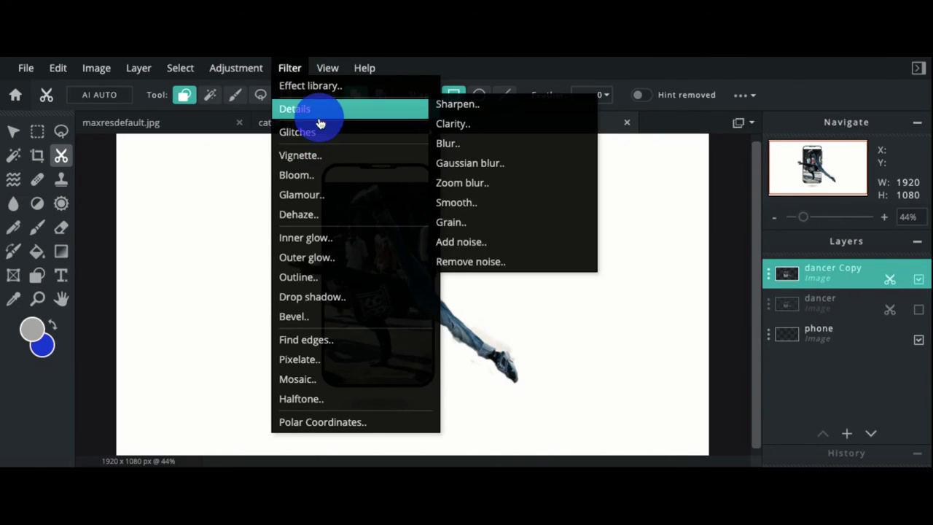
mouse_move(396, 113)
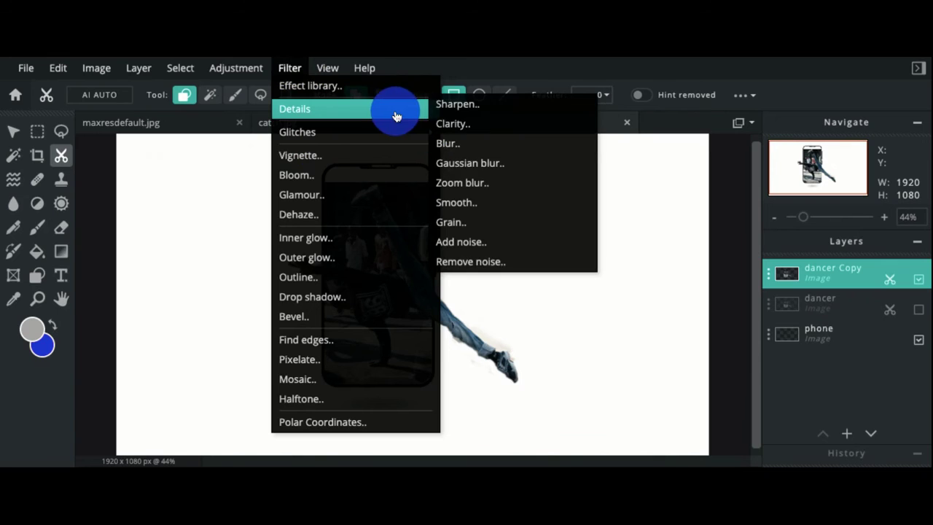
left_click(447, 144)
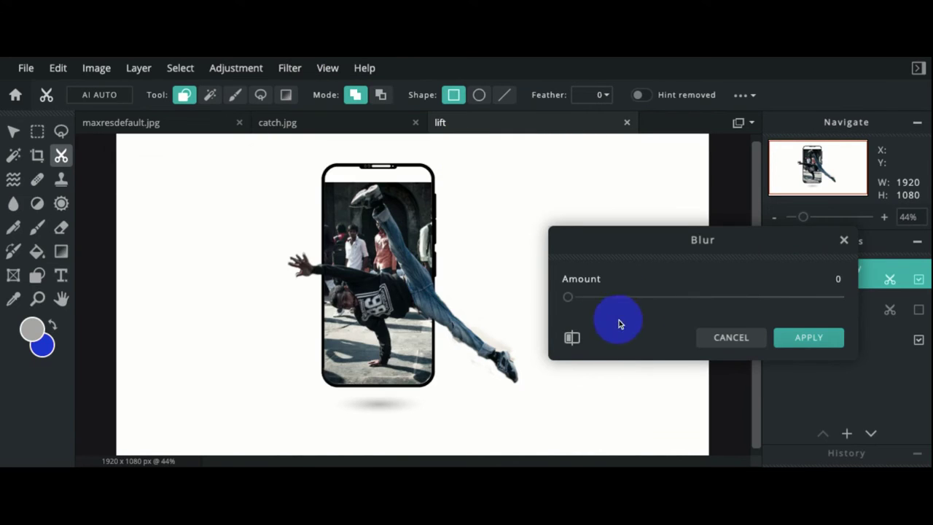
left_click_drag(571, 298, 633, 297)
left_click(572, 338)
left_click(575, 339)
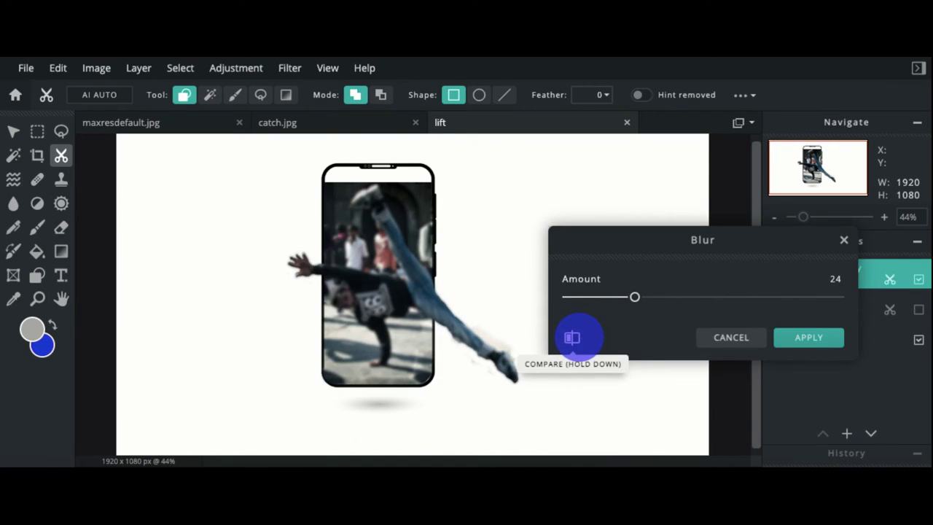
left_click(809, 331)
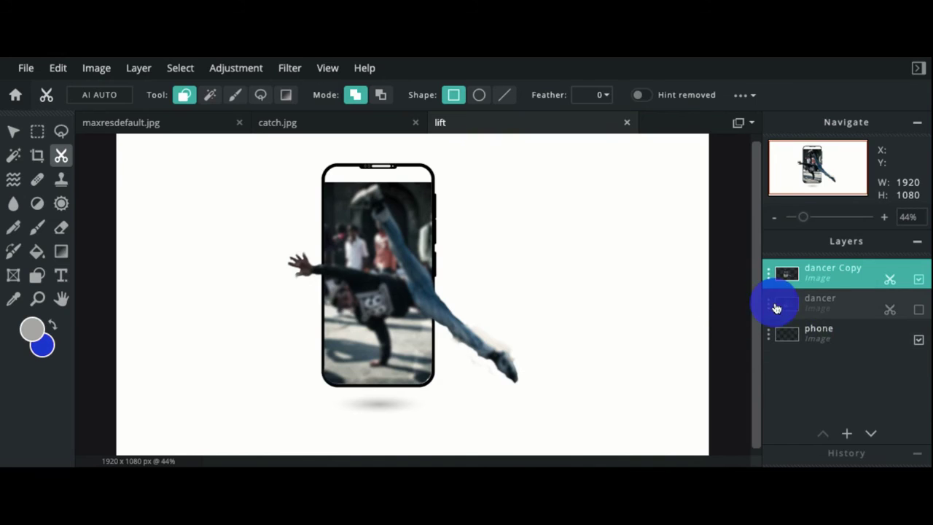
Step: Show the original dancer layer again and move it above the blurred copy
left_click(915, 311)
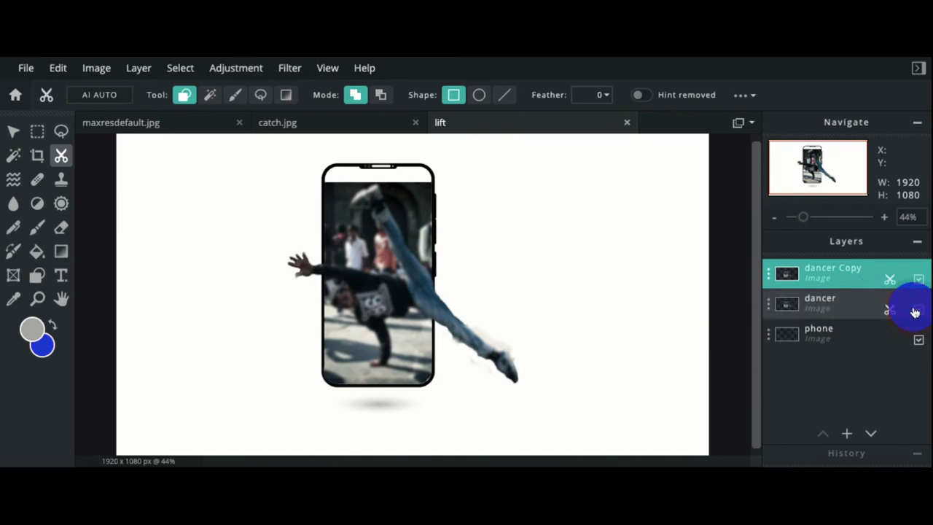
left_click_drag(851, 316, 852, 292)
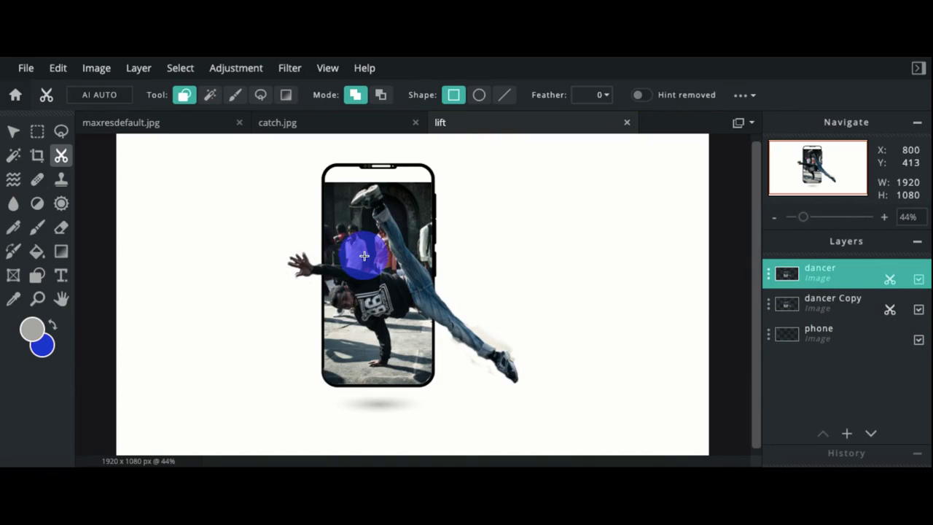
Step: Erase the sharp bystanders between the dancer's outstretched arm and raised leg with Draw mask in remove mode, revealing the blurred copy
scroll(364, 255, "up", 3)
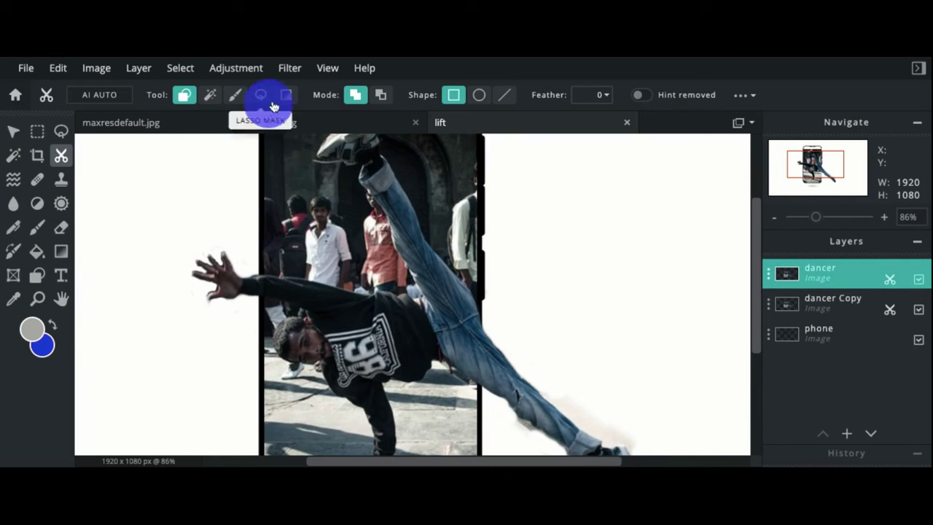
left_click(380, 95)
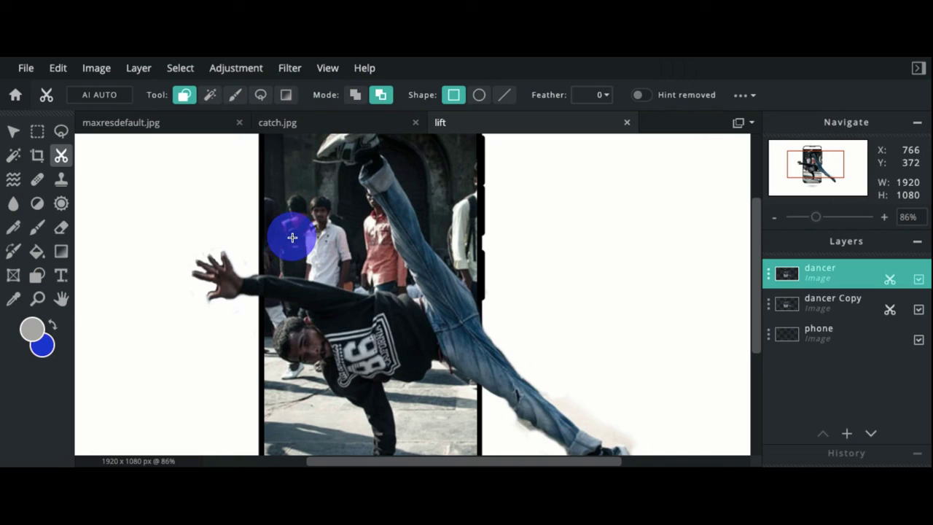
left_click(243, 95)
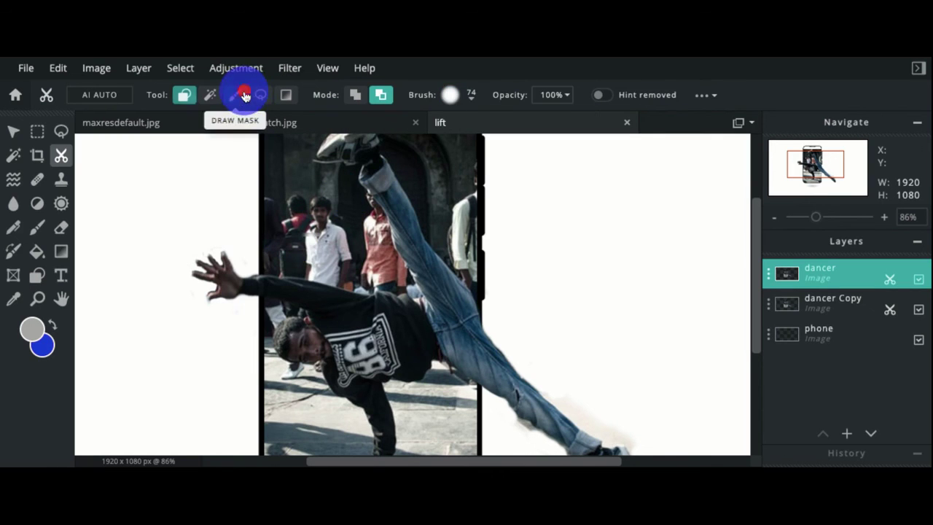
left_click(325, 233)
mouse_move(299, 215)
left_mouse_down()
mouse_move(354, 269)
mouse_move(305, 250)
mouse_move(354, 253)
mouse_move(361, 234)
mouse_move(339, 202)
mouse_move(359, 260)
mouse_move(384, 274)
mouse_move(359, 199)
mouse_move(279, 235)
left_mouse_up()
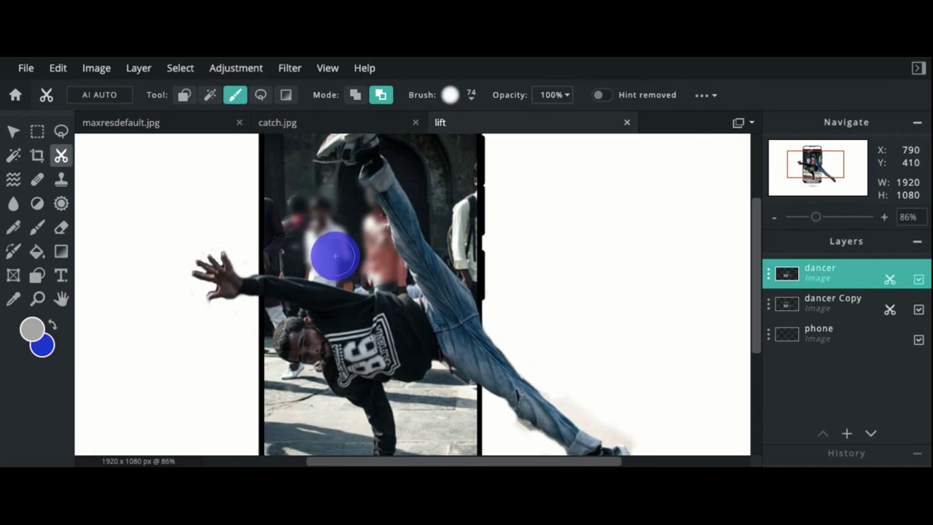
mouse_move(362, 276)
left_mouse_down()
mouse_move(270, 258)
mouse_move(281, 172)
left_mouse_up()
Step: Brush away the sharp background beside the phone's right edge and on the ground around the dancer's head and supporting arm
scroll(357, 193, "down", 3)
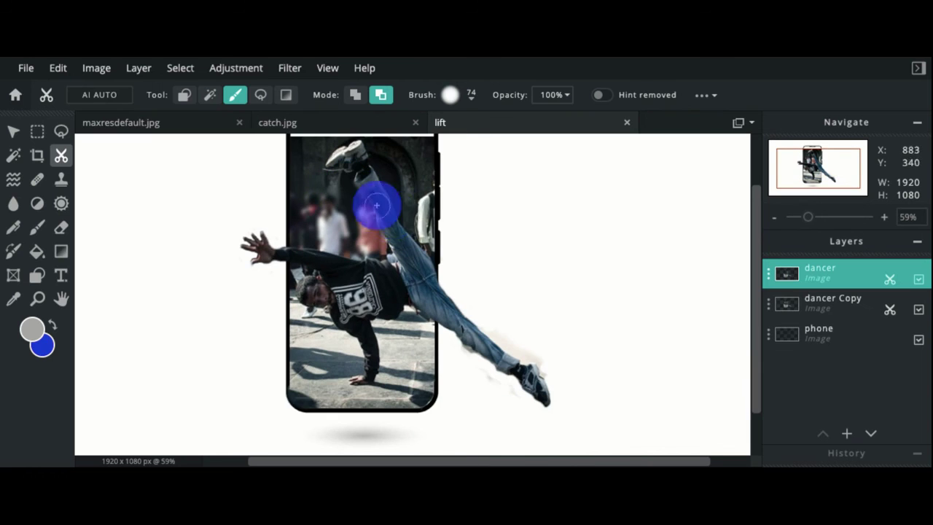
left_click_drag(421, 230, 421, 229)
left_click_drag(426, 180, 426, 183)
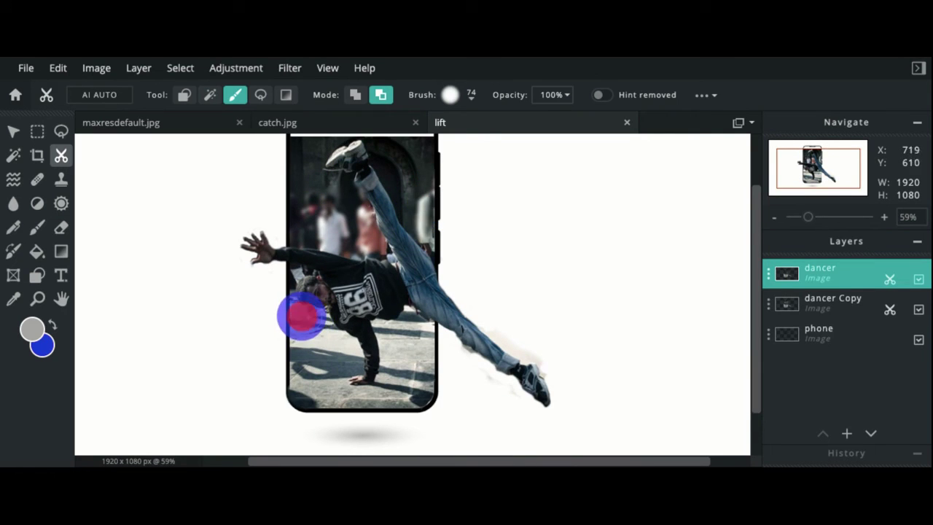
left_click_drag(323, 351, 323, 352)
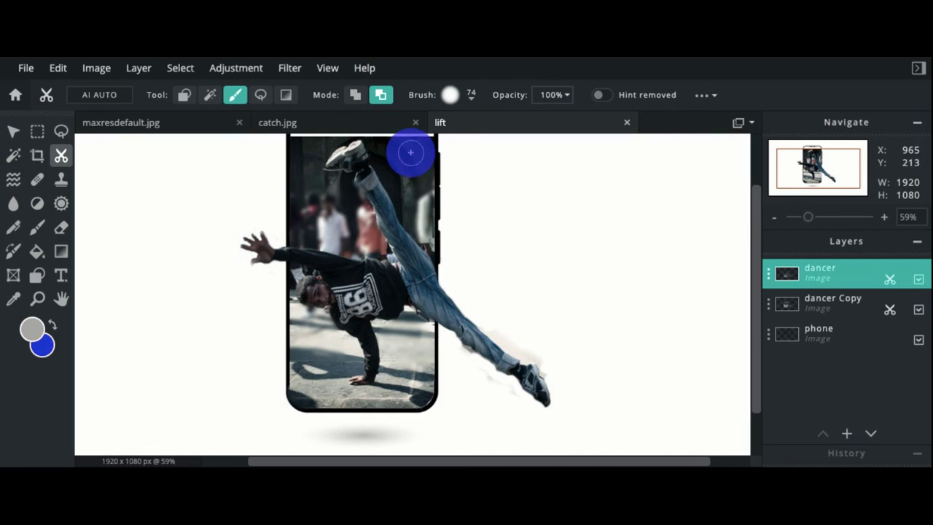
Step: Try brushing away the sharp layer over the dancer's shoes to blur them
left_click_drag(540, 398, 537, 392)
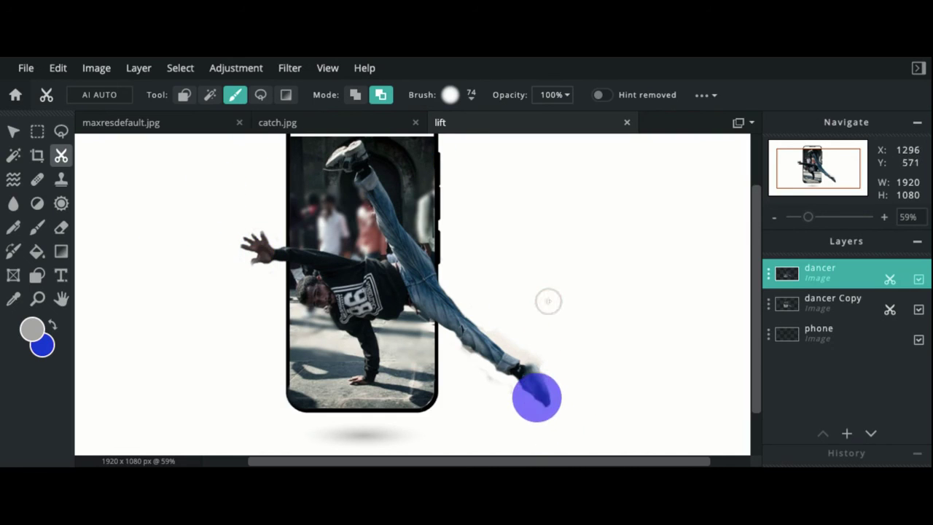
left_click(341, 170)
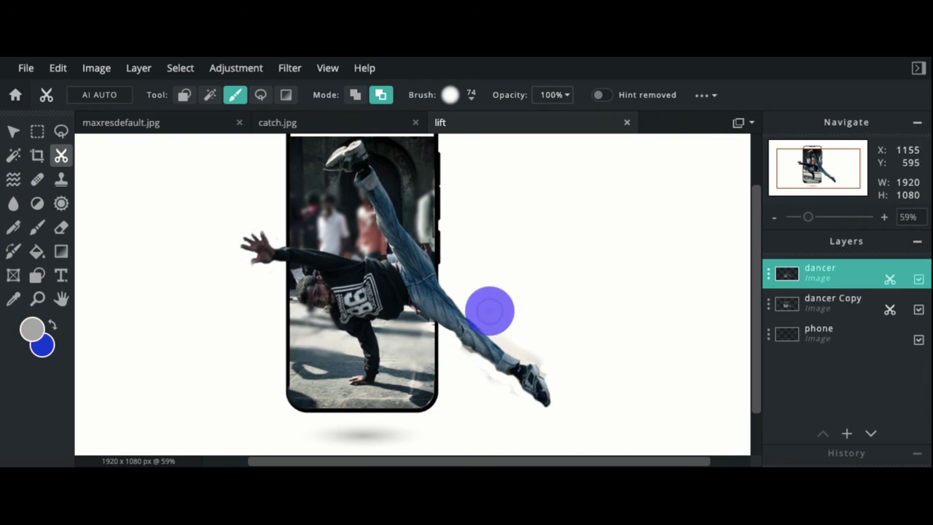
scroll(404, 269, "down", 3)
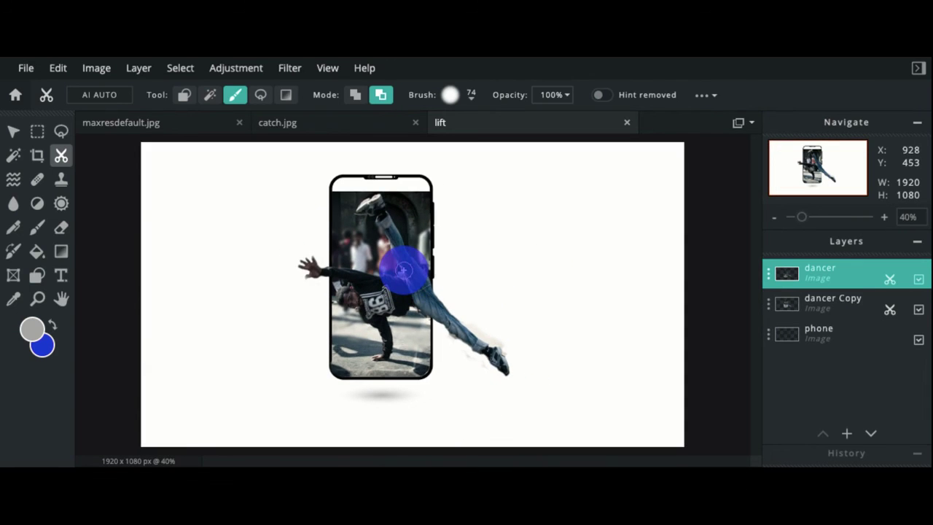